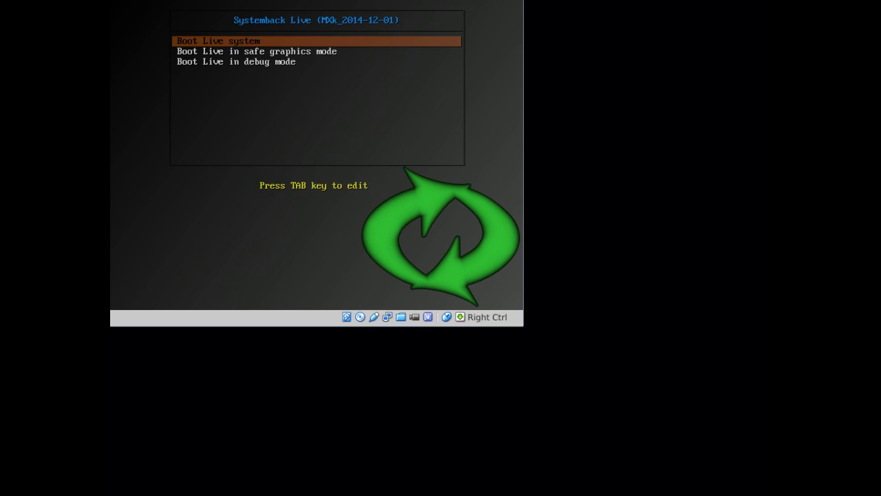
# Start the 'Boot Live system' entry from the Systemback Live boot menu
pyautogui.press('Return')
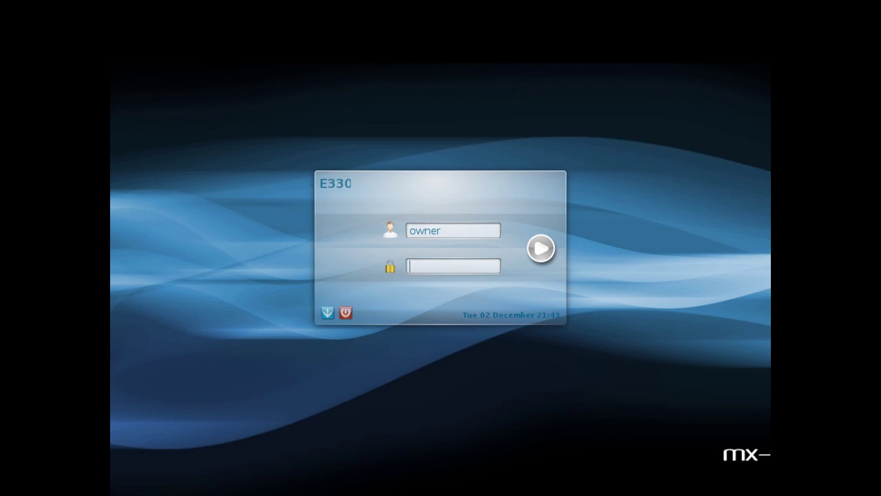
# Enter the account password at the MX login screen to reach the desktop
pyautogui.write('•••••')
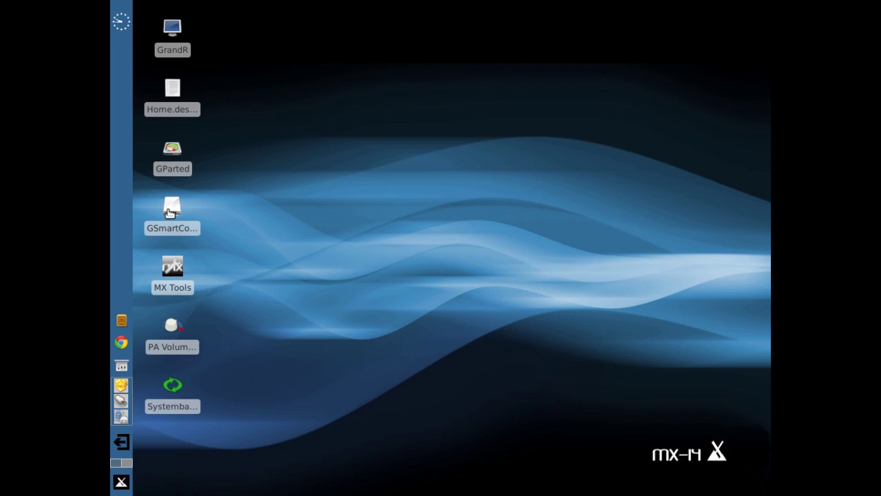
# Start GParted from its desktop icon to bring up the root password prompt
pyautogui.moveTo(170, 213)
pyautogui.moveTo(173, 327)
pyautogui.moveTo(178, 153)
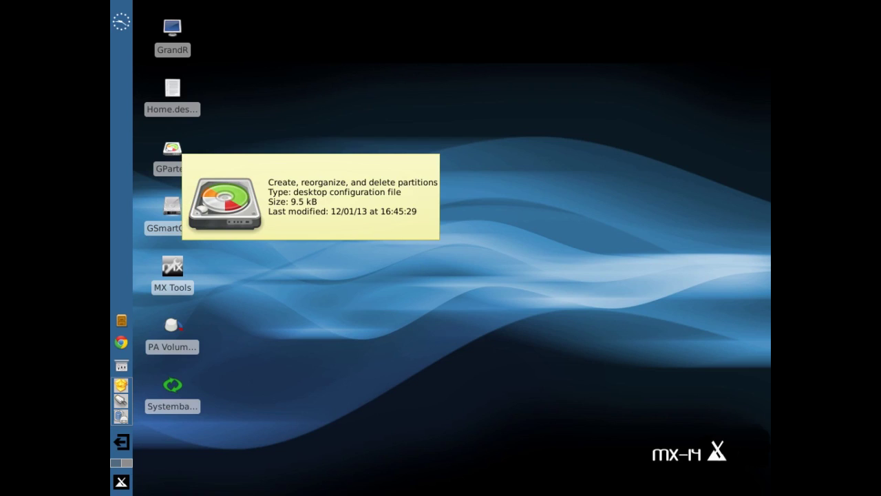
pyautogui.doubleClick(178, 153)
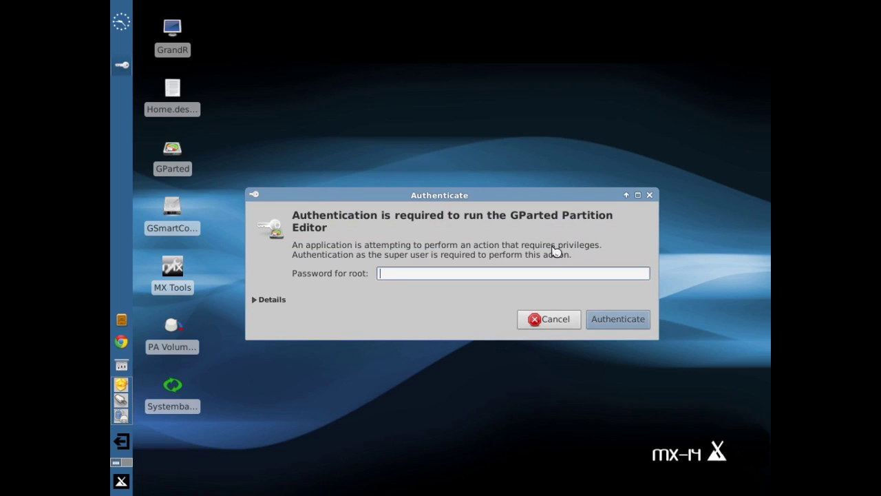
# Authenticate as root and queue formatting /dev/sda1 as ext4
pyautogui.write('••••')
pyautogui.press('Return')
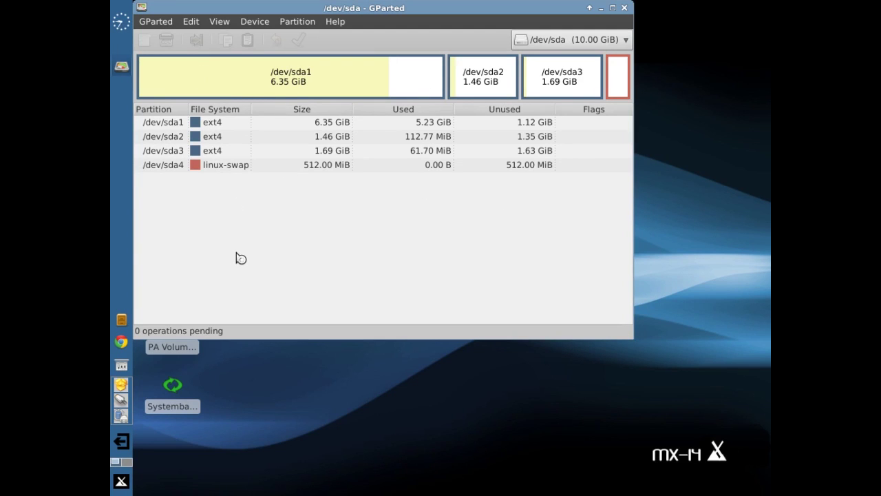
pyautogui.rightClick(329, 81)
pyautogui.moveTo(376, 169)
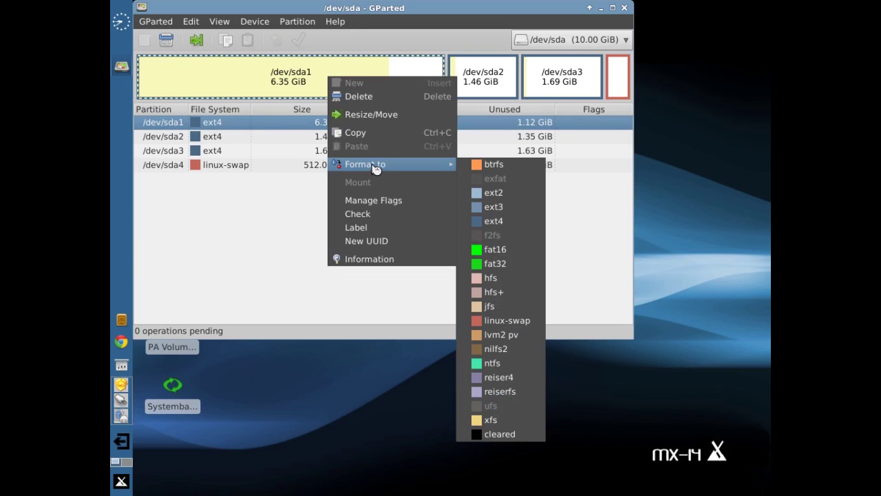
pyautogui.click(526, 221)
# Queue ext4 formats for /dev/sda2 and /dev/sda3 as well
pyautogui.rightClick(485, 78)
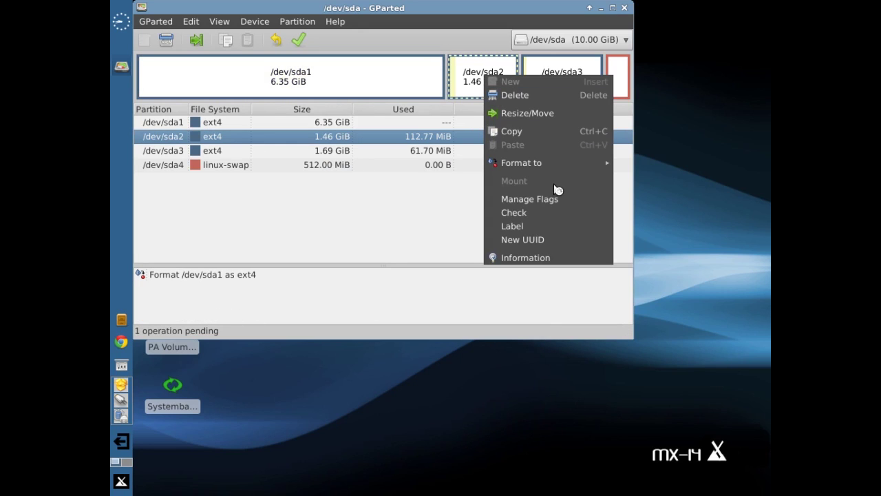
pyautogui.moveTo(560, 168)
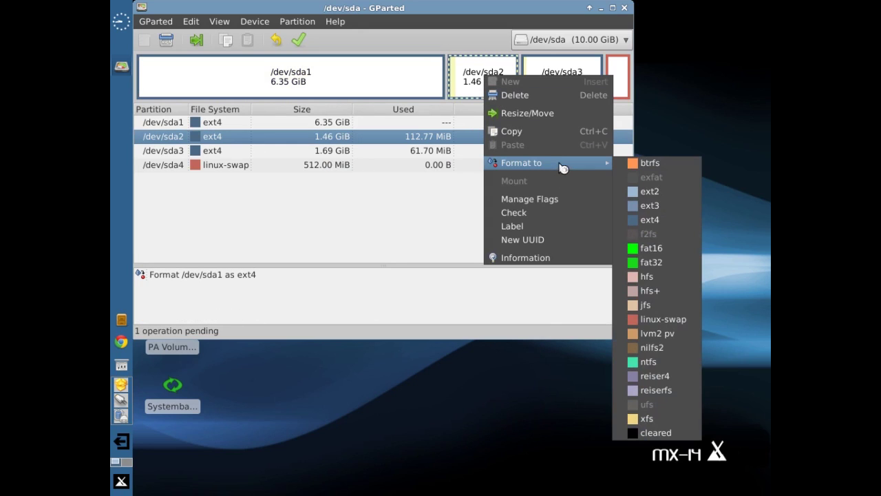
pyautogui.click(659, 222)
pyautogui.rightClick(571, 79)
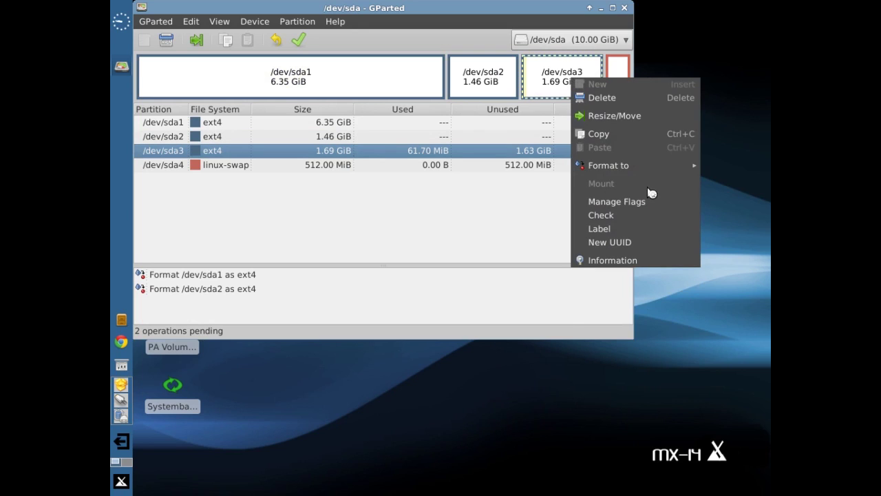
pyautogui.moveTo(641, 171)
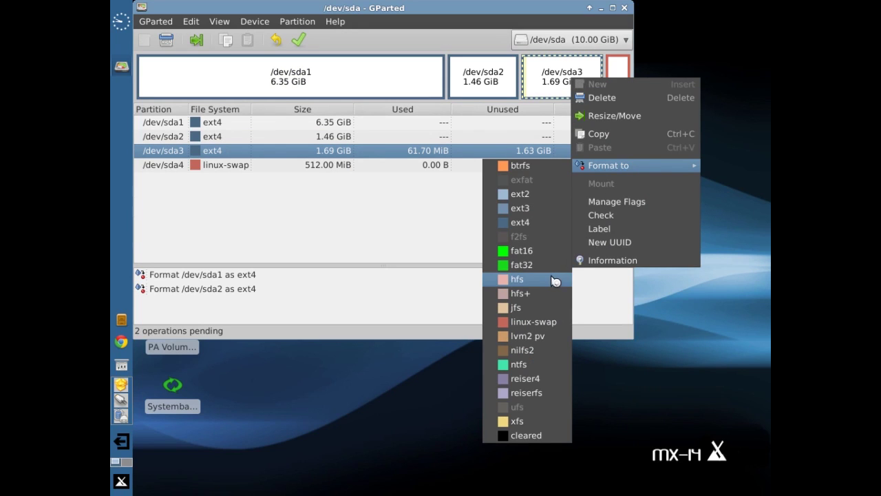
pyautogui.click(535, 222)
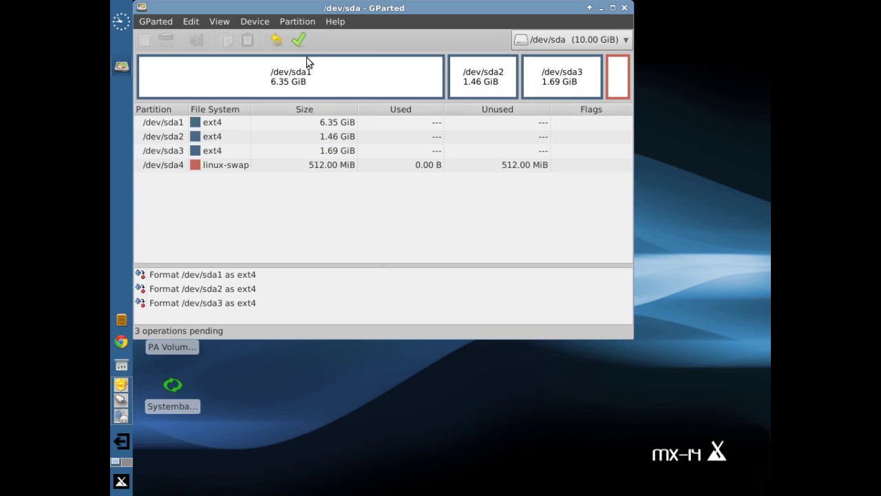
# Apply the three queued ext4 formats, dismiss the report without saving details, and close GParted
pyautogui.click(300, 41)
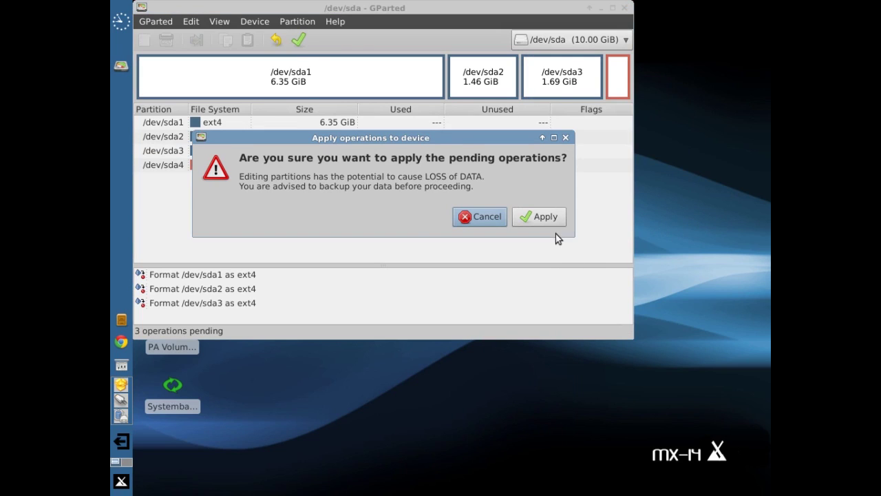
pyautogui.click(546, 219)
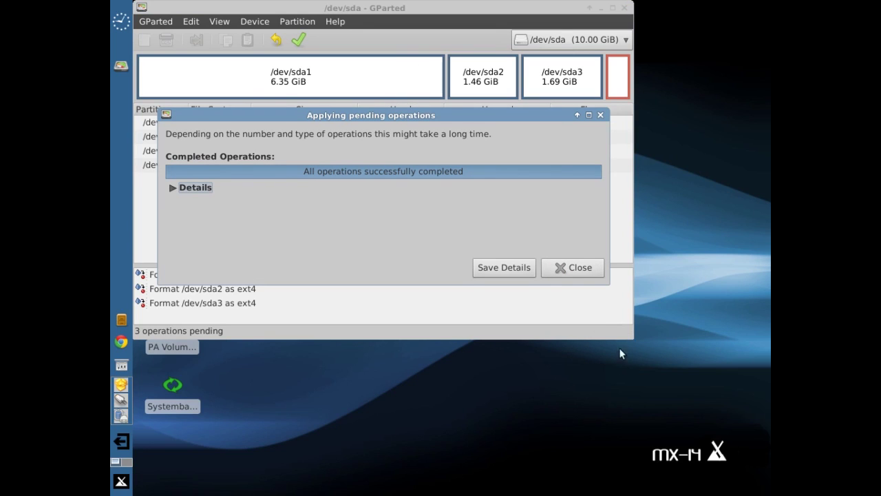
pyautogui.click(504, 268)
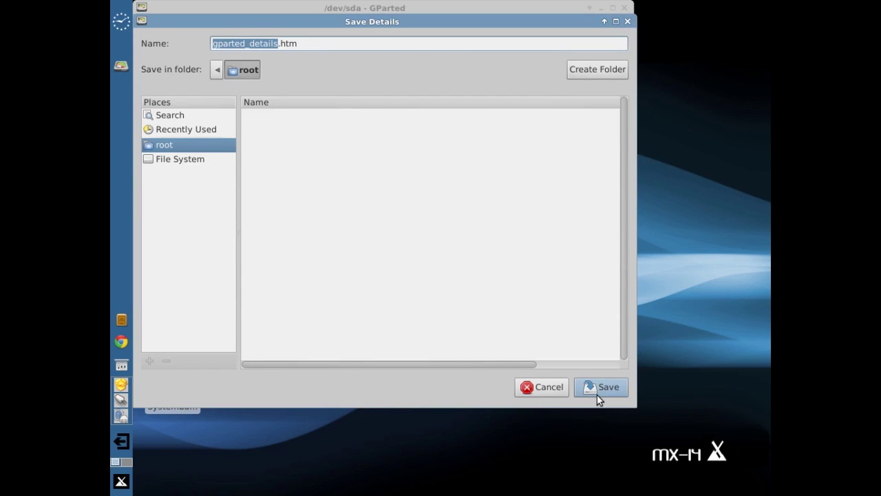
pyautogui.click(550, 391)
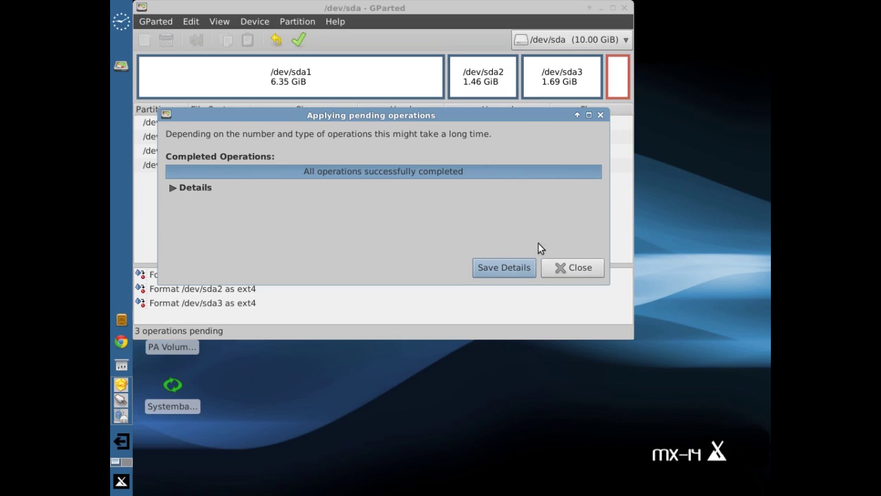
pyautogui.click(575, 268)
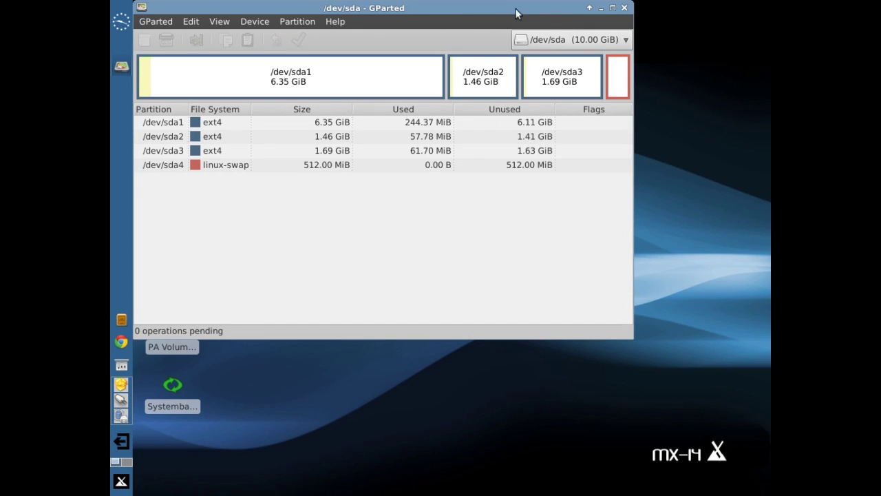
pyautogui.click(624, 8)
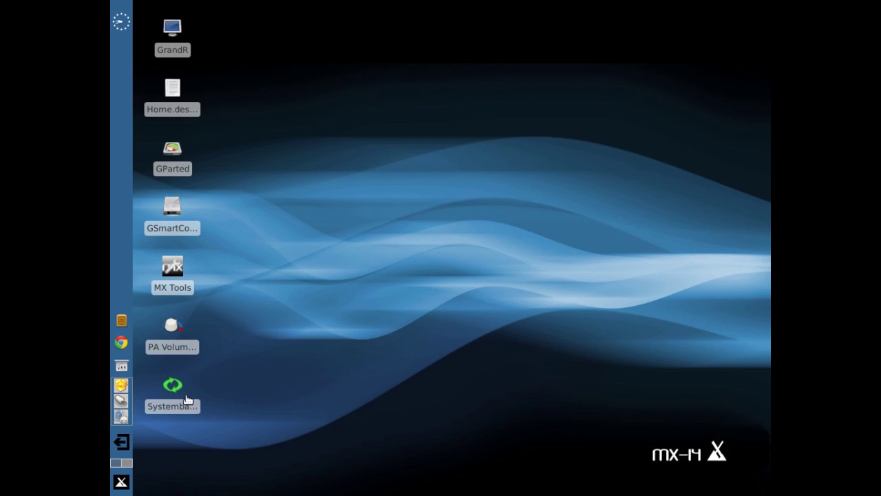
# Launch Systemback from the desktop and authenticate with the administrator password
pyautogui.moveTo(180, 390)
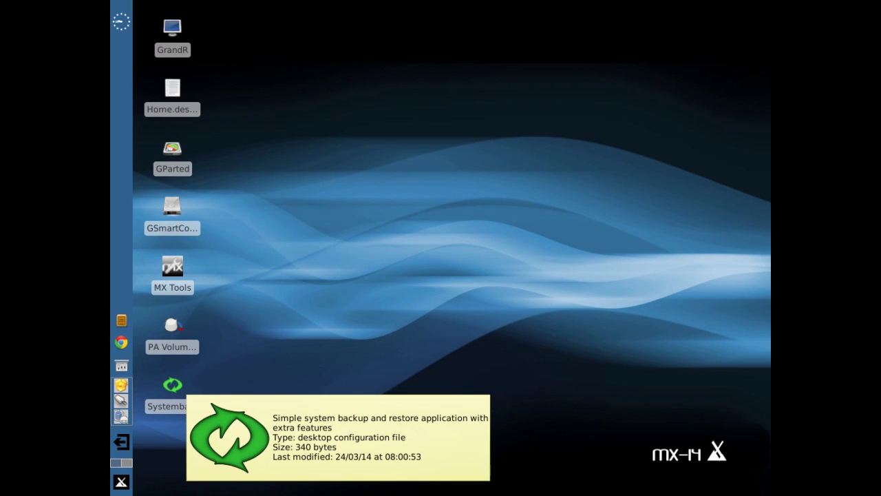
pyautogui.doubleClick(183, 392)
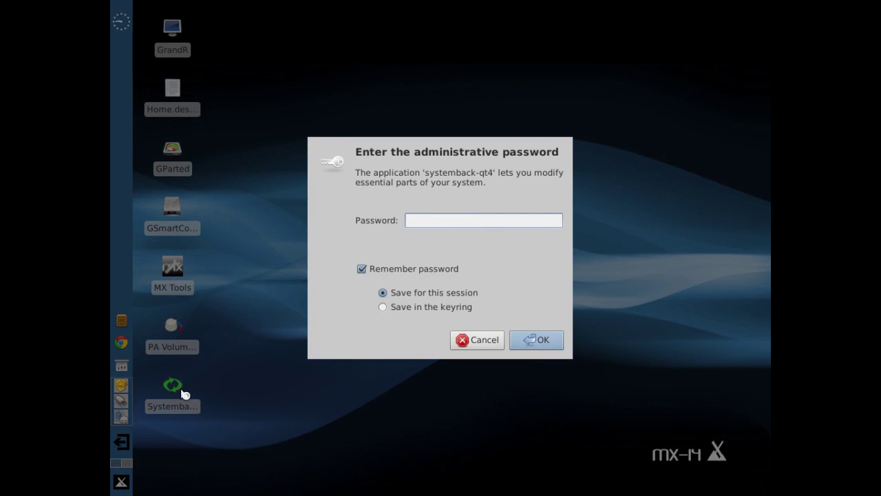
pyautogui.write('root')
pyautogui.press('Return')
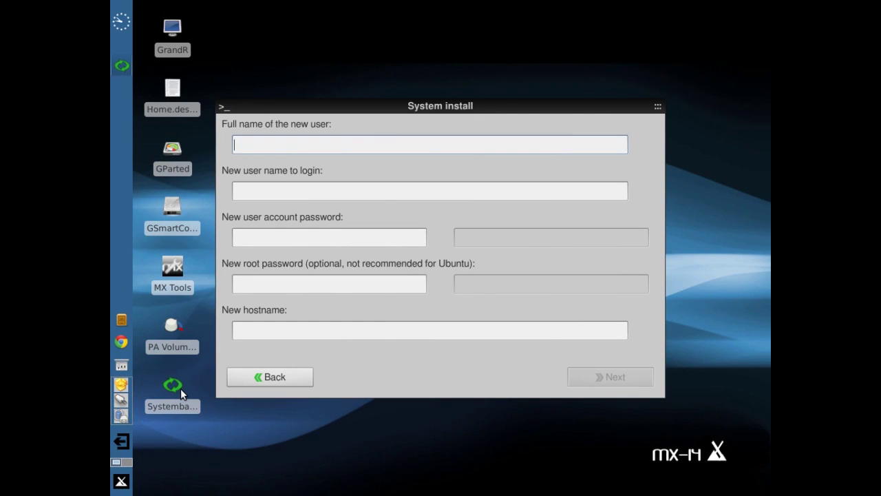
# Create user 'test' with login 'test', set account and root passwords, and hostname vmk
pyautogui.write('test')
pyautogui.press('Tab')
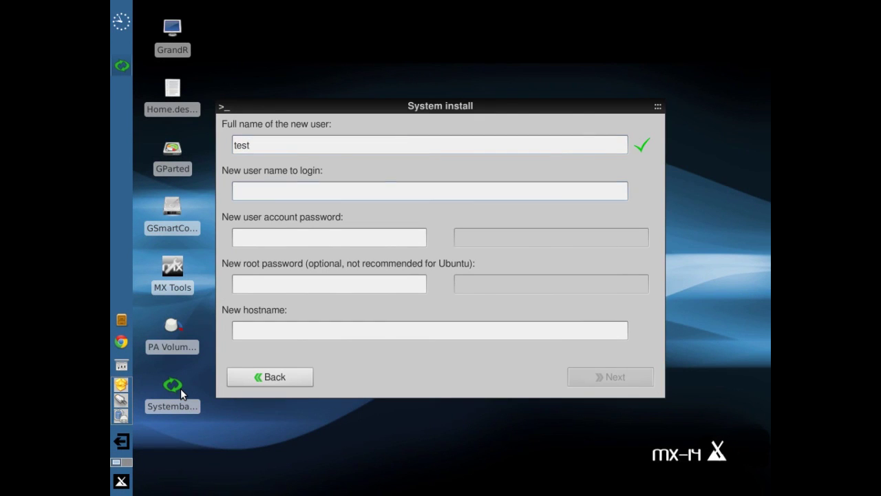
pyautogui.write('test')
pyautogui.press('Tab')
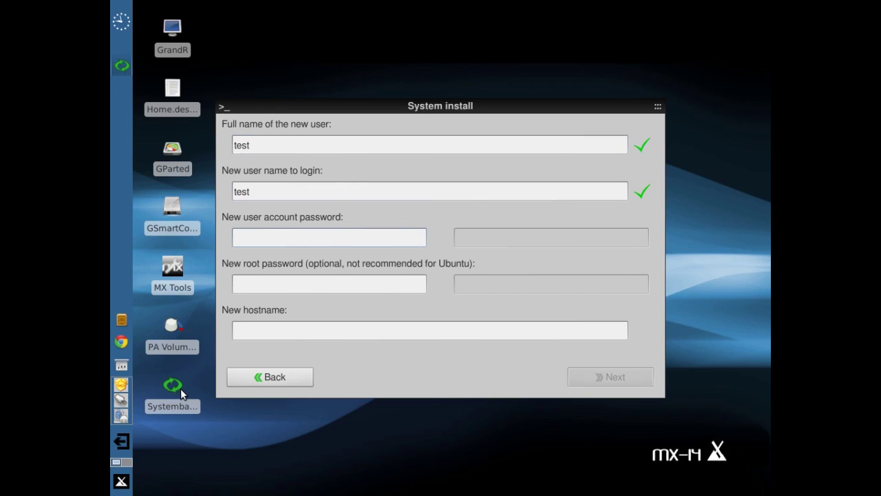
pyautogui.write('test')
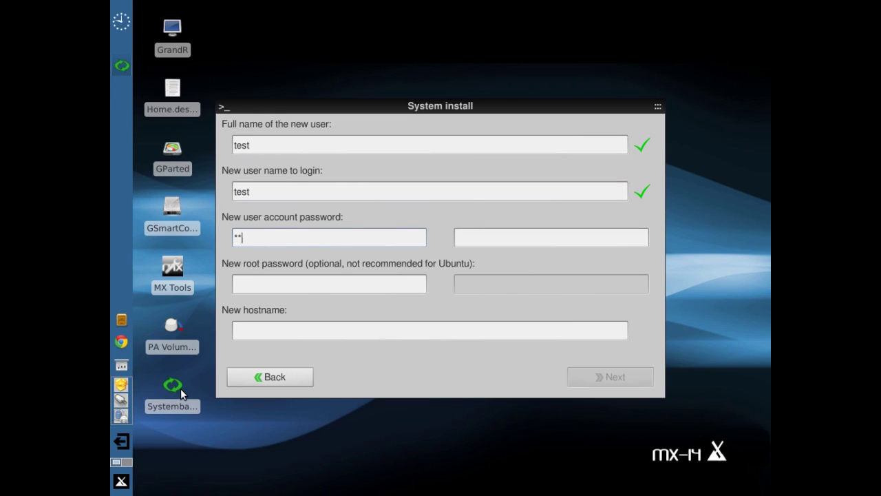
pyautogui.press('Tab')
pyautogui.write('test')
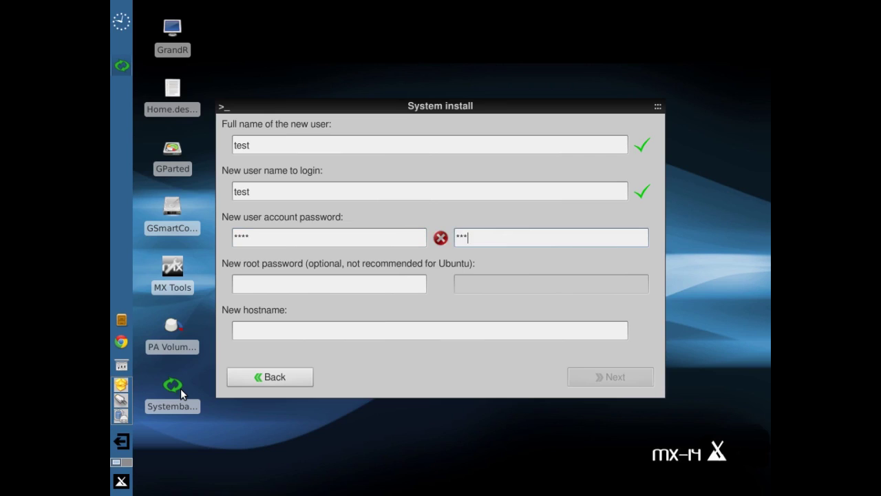
pyautogui.press('Tab')
pyautogui.write('test')
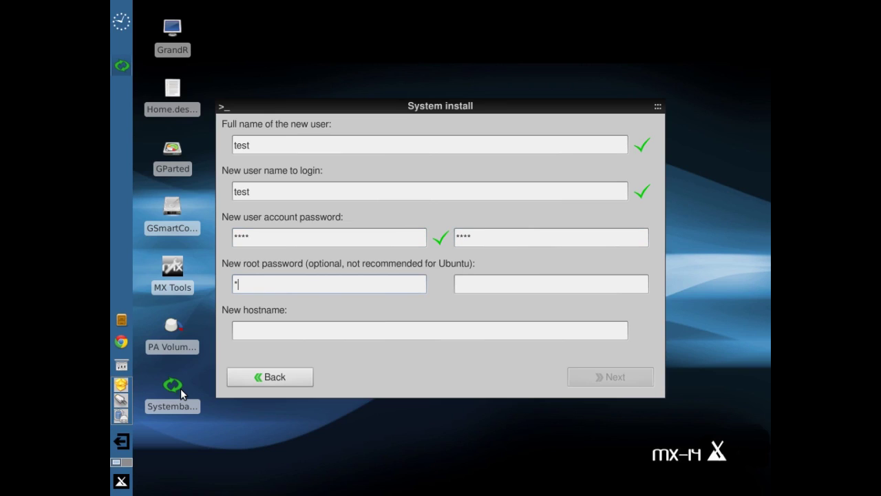
pyautogui.write('test')
pyautogui.press('Tab')
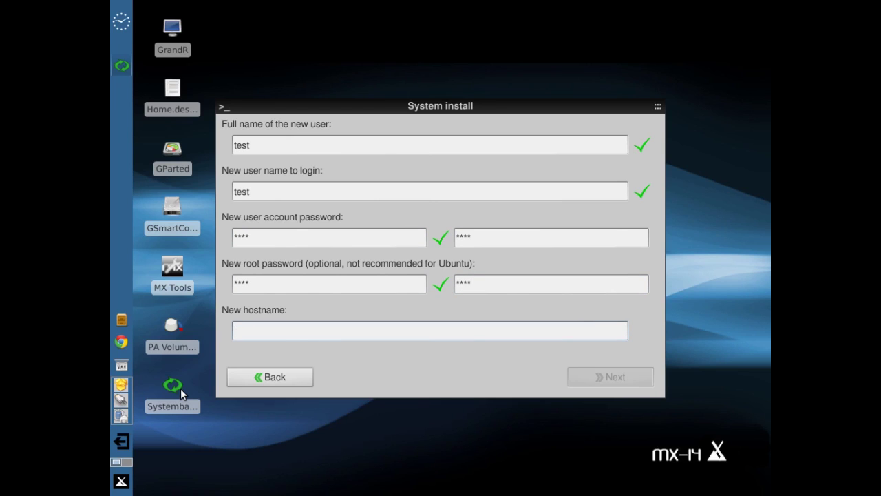
pyautogui.write('vmk')
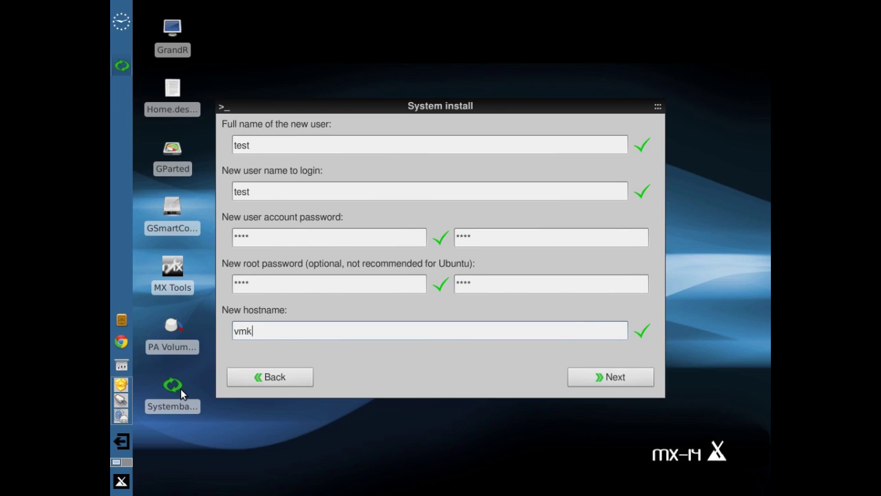
pyautogui.click(617, 378)
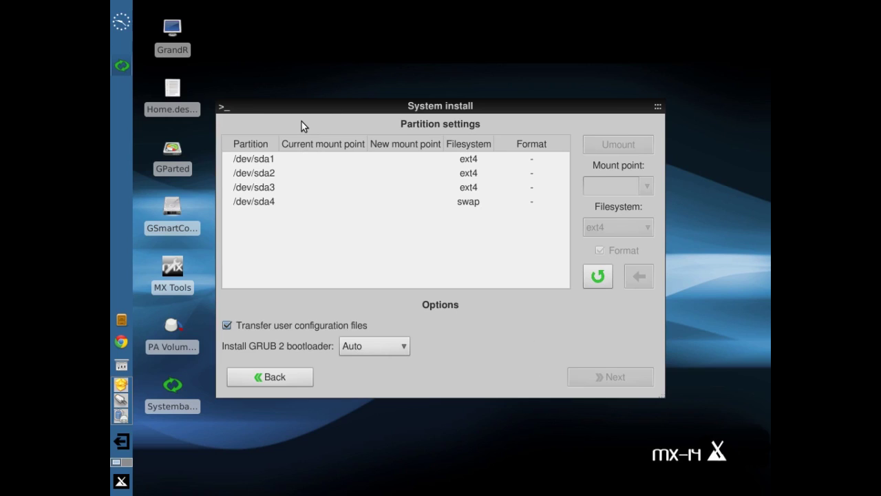
# Assign the root mount point / to /dev/sda1 without reformatting
pyautogui.click(259, 160)
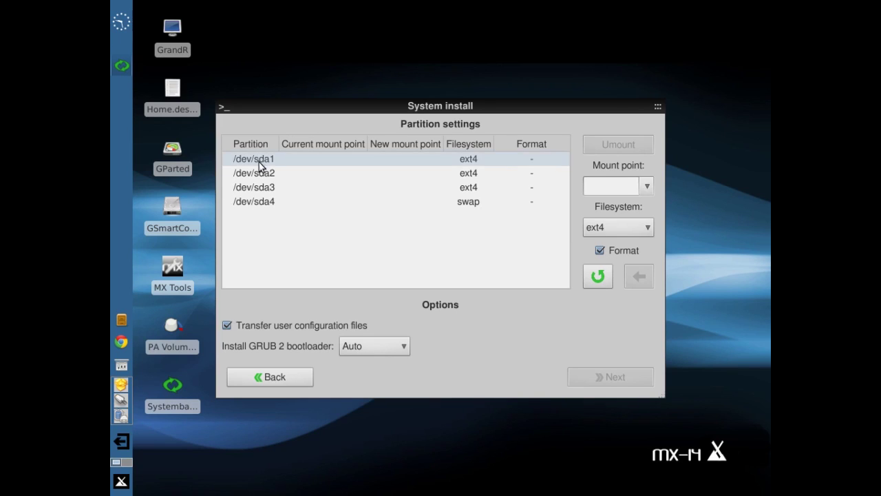
pyautogui.click(646, 186)
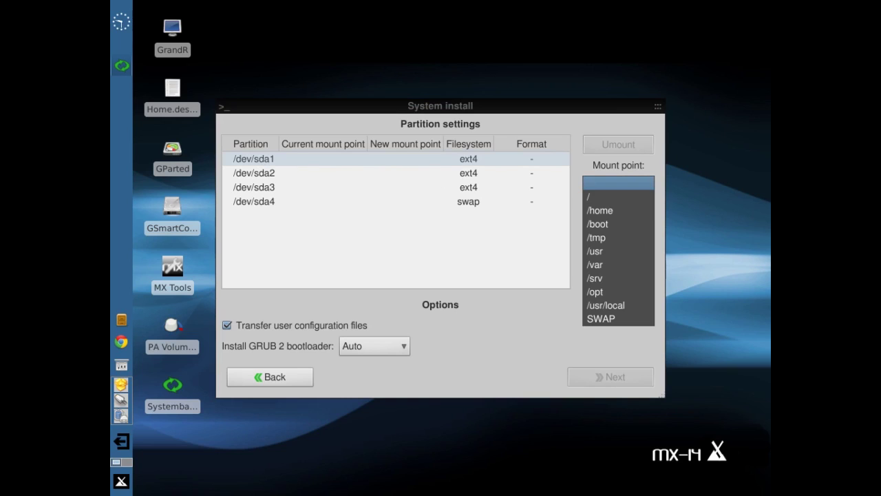
pyautogui.click(629, 199)
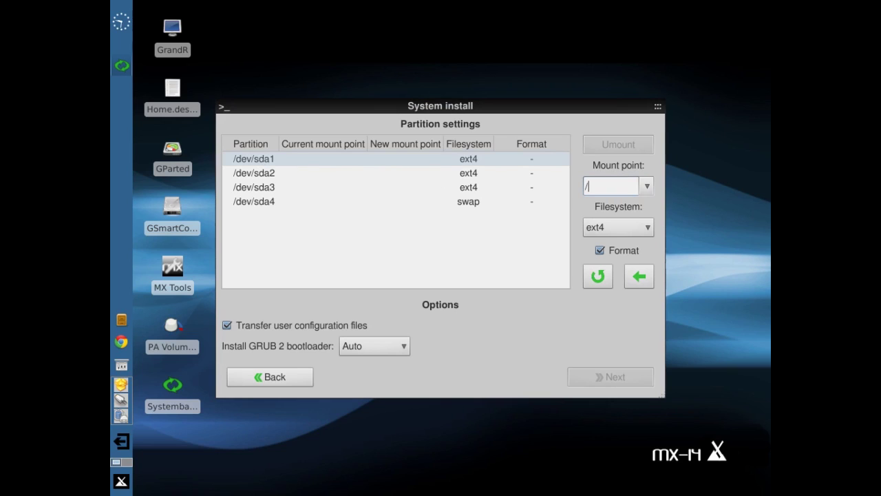
pyautogui.click(600, 251)
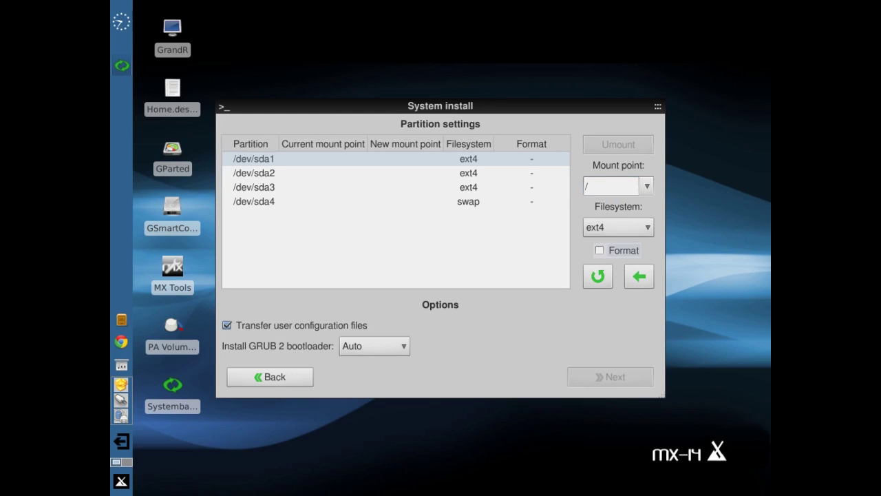
pyautogui.click(639, 276)
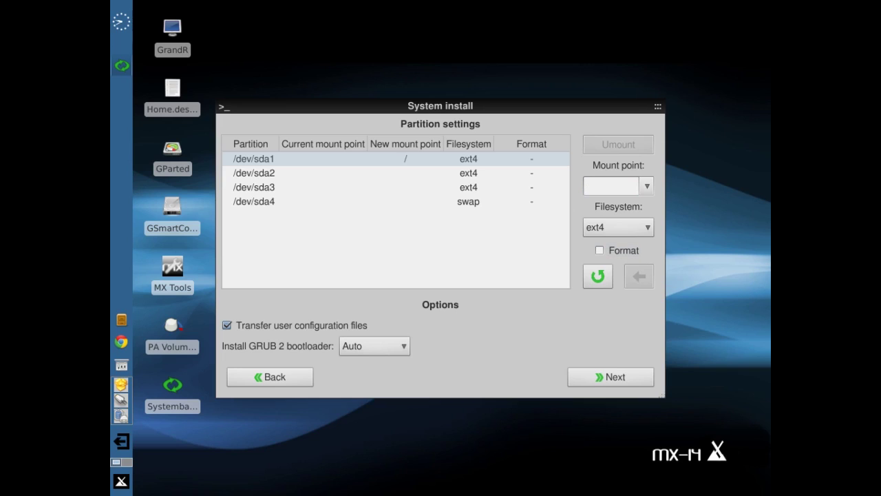
# Assign /home to /dev/sda2 with formatting turned off
pyautogui.click(278, 174)
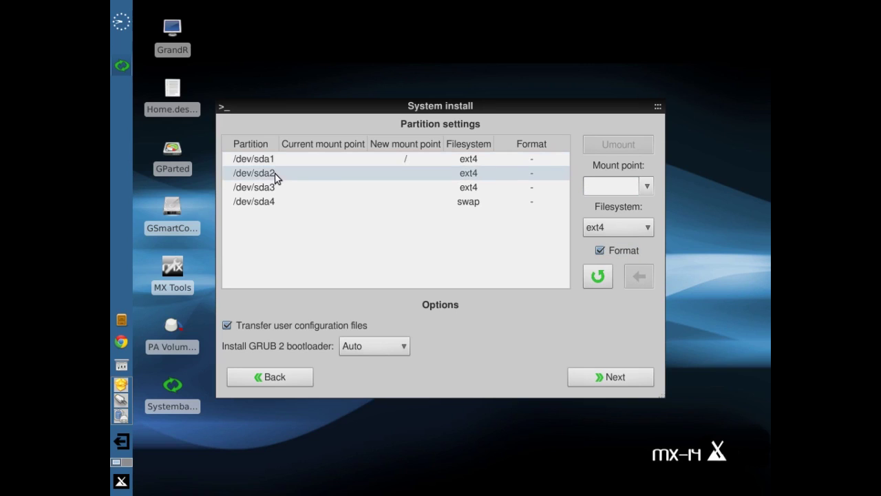
pyautogui.click(649, 182)
pyautogui.click(629, 197)
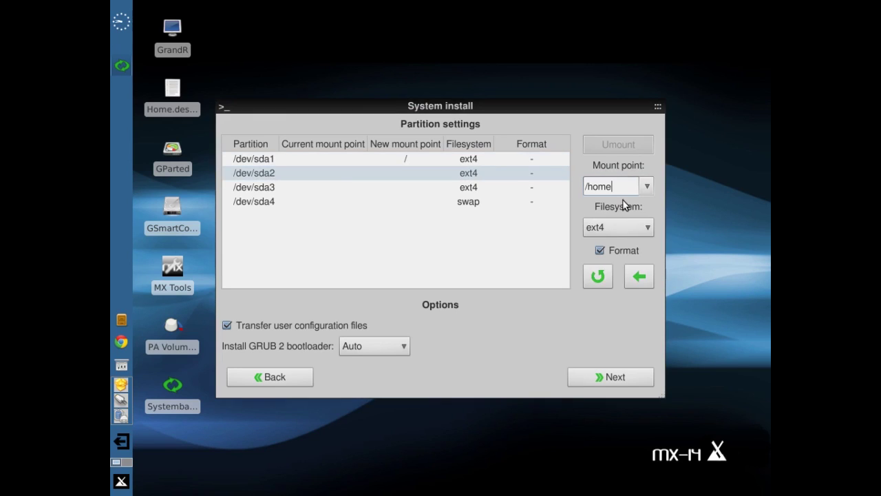
pyautogui.click(599, 251)
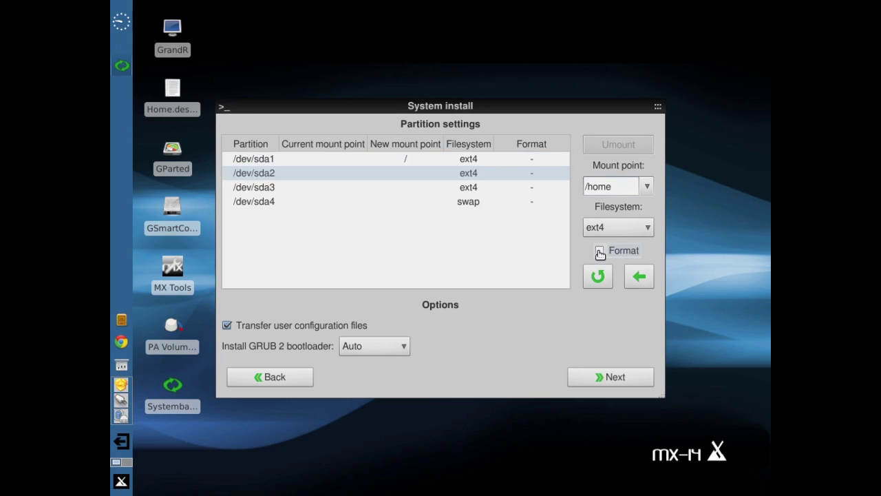
pyautogui.click(638, 275)
pyautogui.click(273, 187)
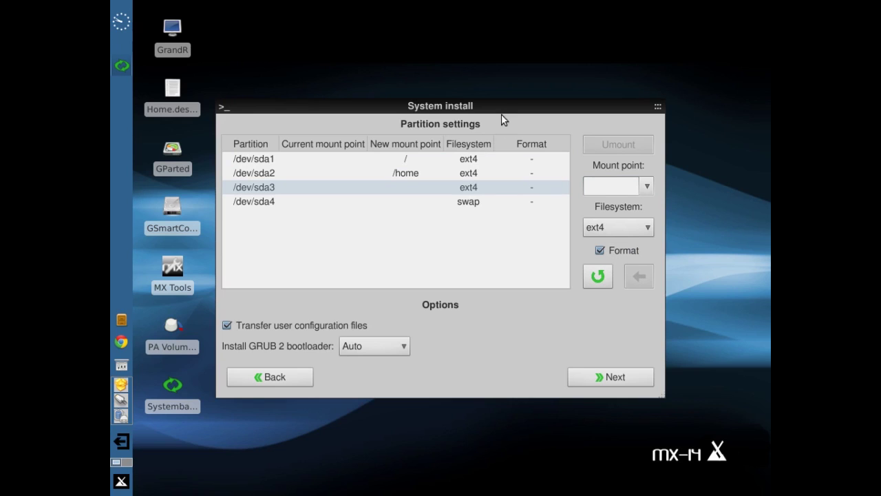
pyautogui.moveTo(503, 120); pyautogui.dragTo(462, 67)
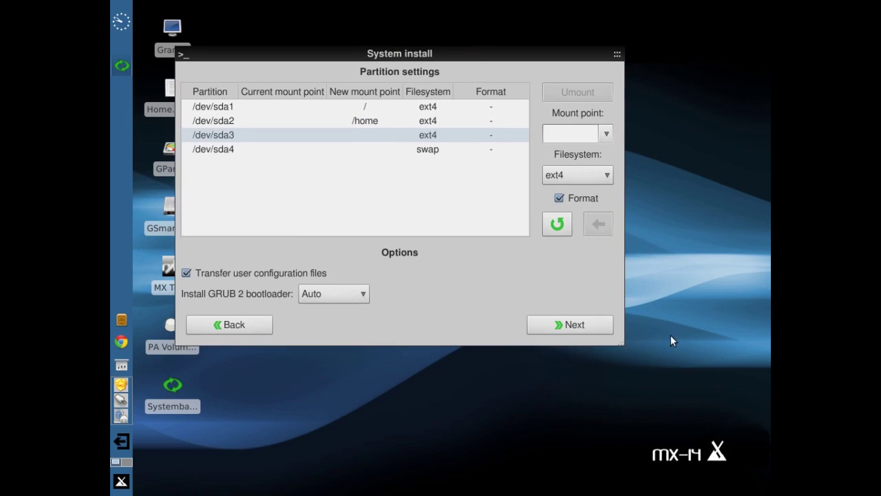
# Widen the window and mount-point column, then mount /dev/sda3 unformatted at /home/Systemback
pyautogui.moveTo(621, 343); pyautogui.dragTo(746, 392)
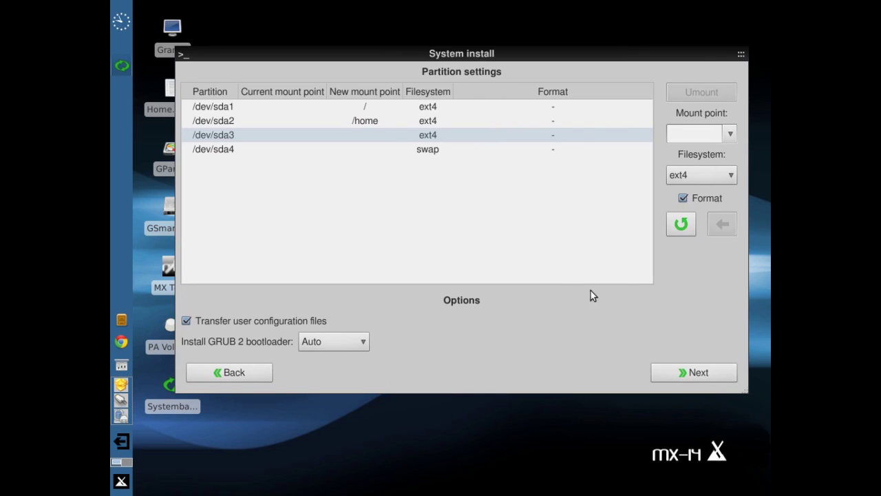
pyautogui.moveTo(399, 91); pyautogui.dragTo(446, 91)
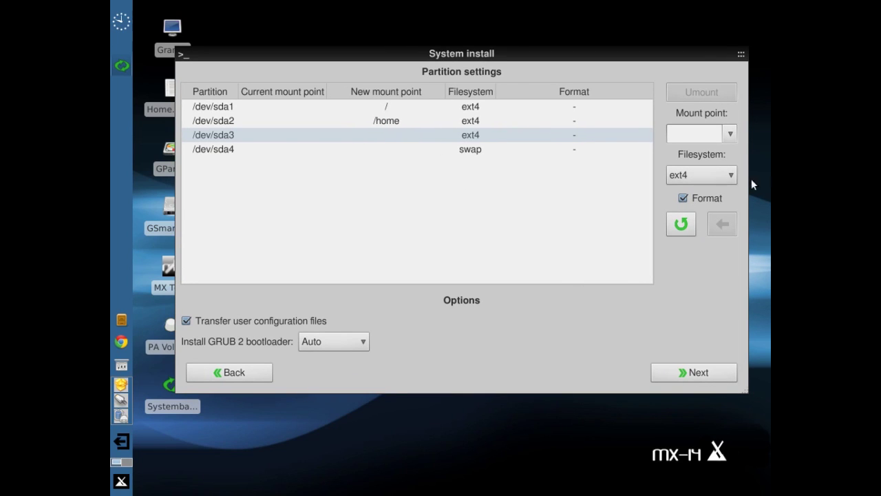
pyautogui.click(693, 133)
pyautogui.write('/home/')
pyautogui.write('Systemback')
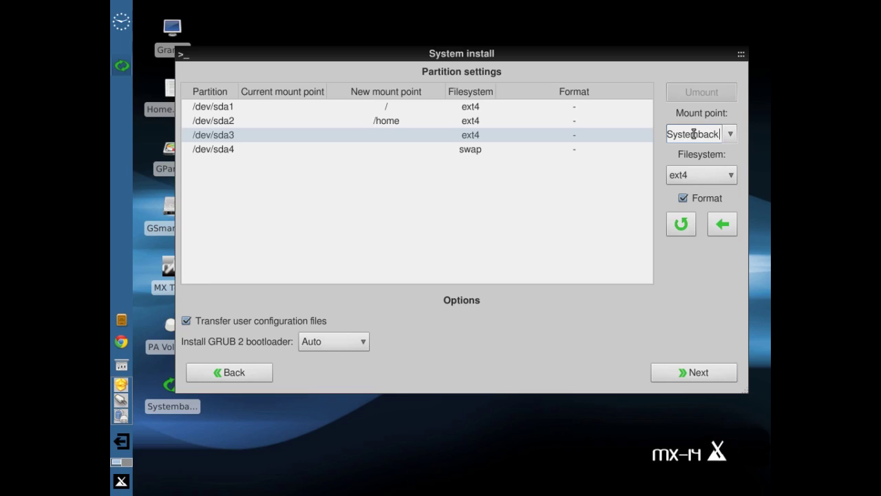
pyautogui.click(683, 199)
pyautogui.click(722, 225)
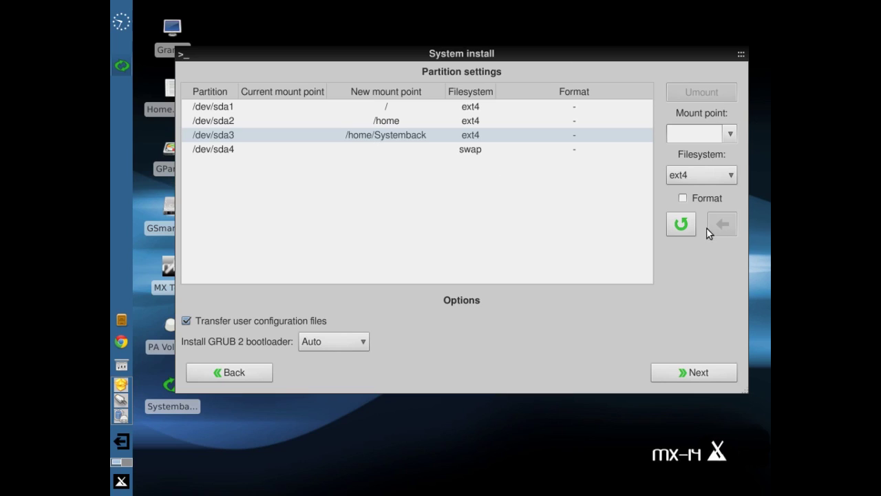
pyautogui.click(465, 155)
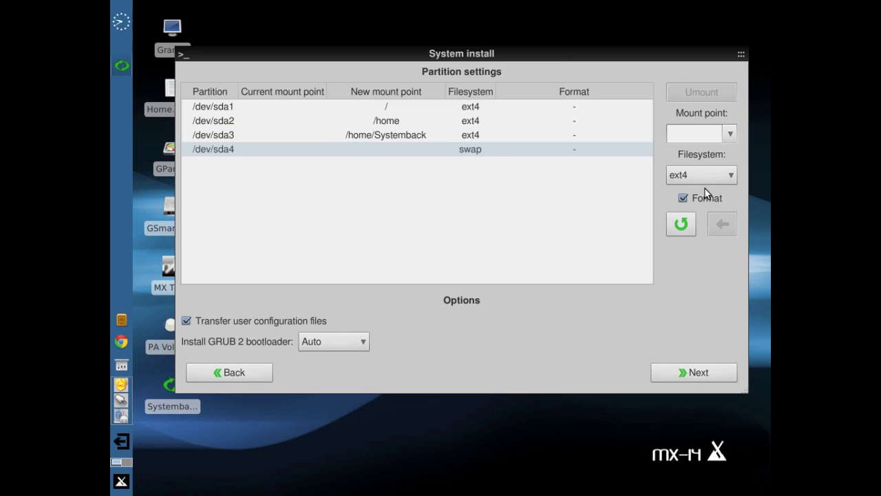
# Make /dev/sda4 the SWAP partition and start the install from the Live image
pyautogui.click(733, 135)
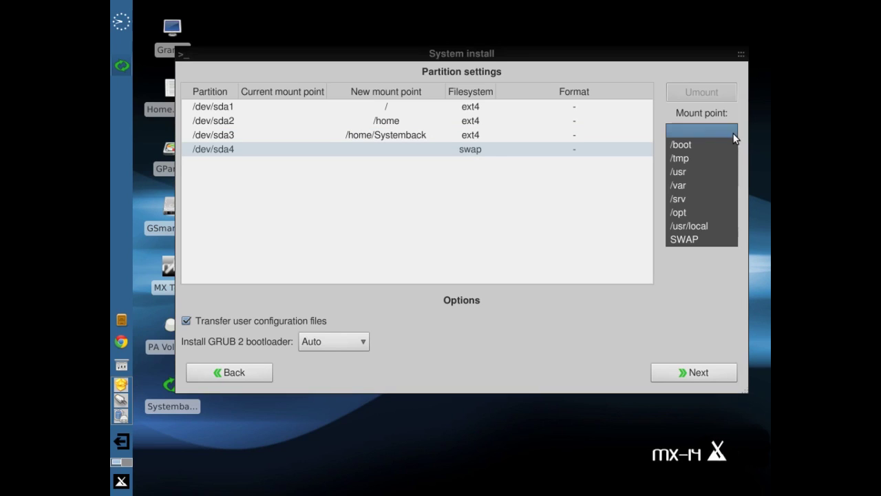
pyautogui.click(706, 243)
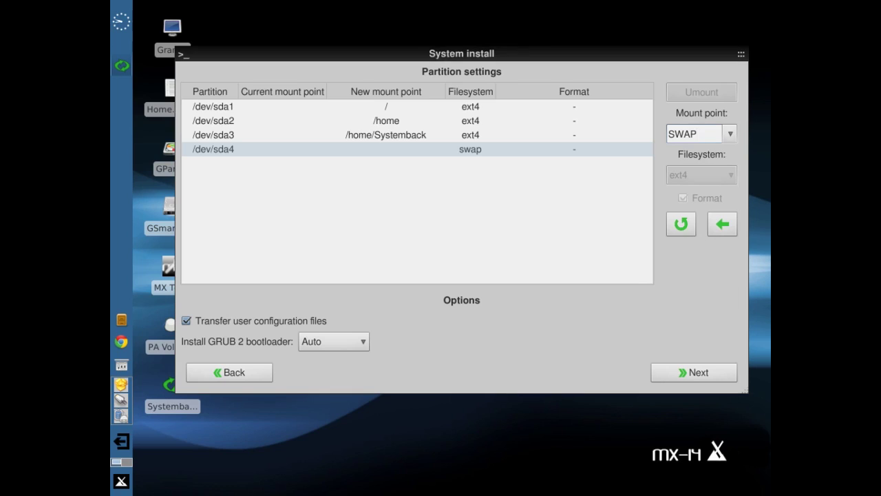
pyautogui.click(721, 234)
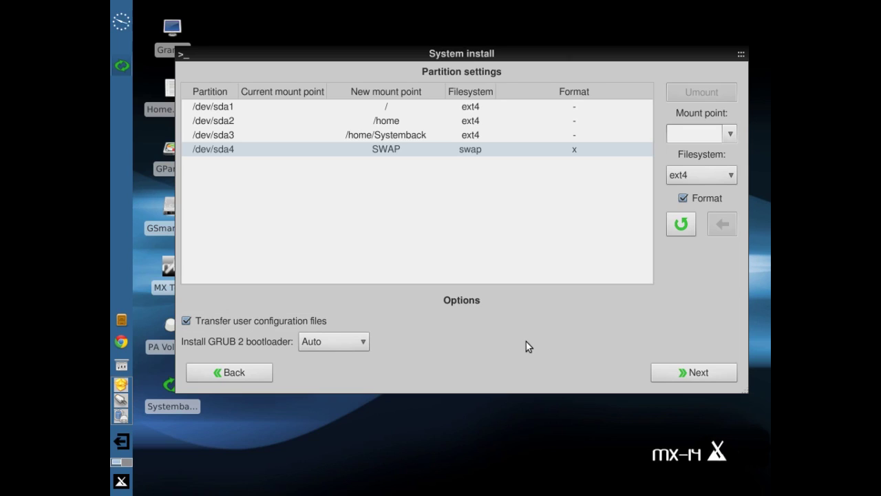
pyautogui.click(697, 373)
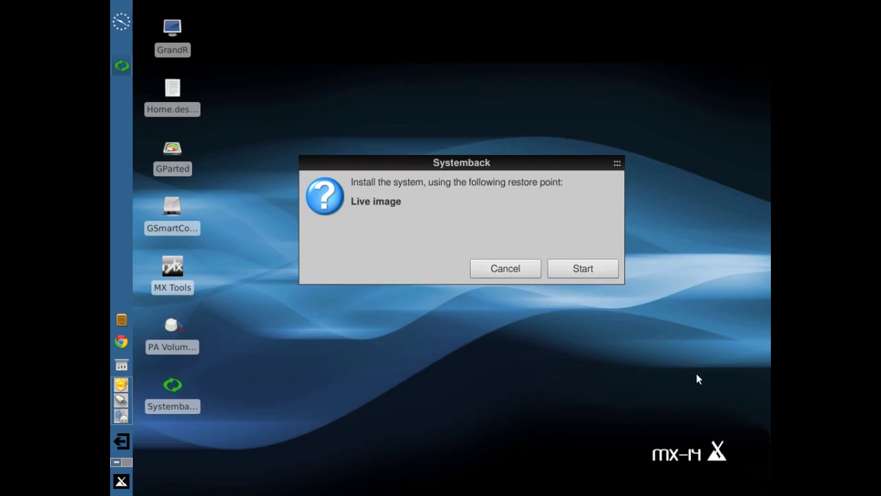
pyautogui.click(584, 269)
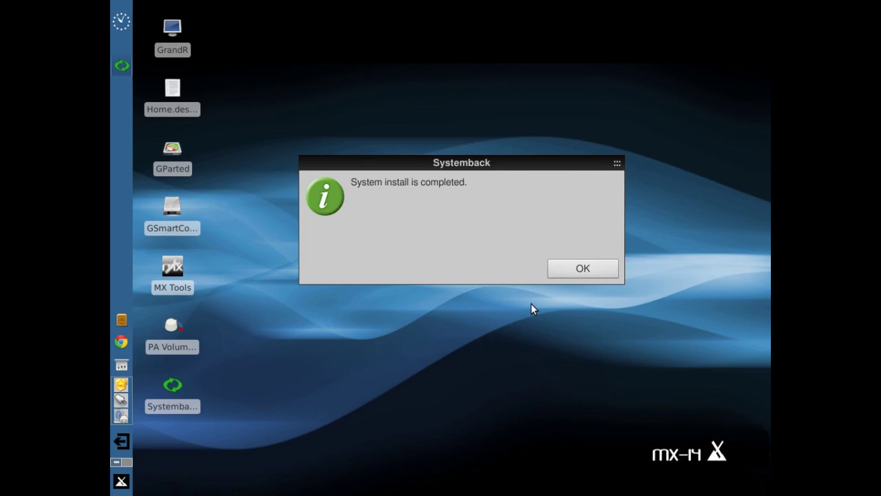
# Dismiss the install-completed notice and bring up the log out options from the applications menu
pyautogui.click(584, 269)
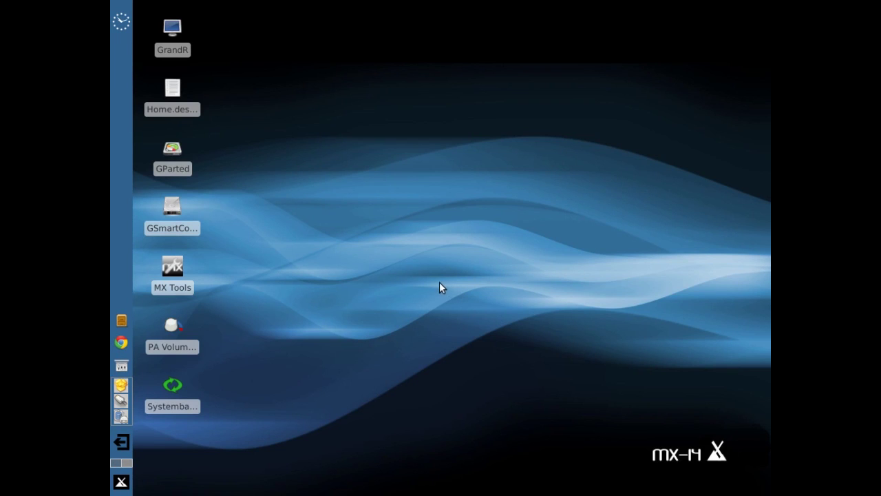
pyautogui.click(121, 481)
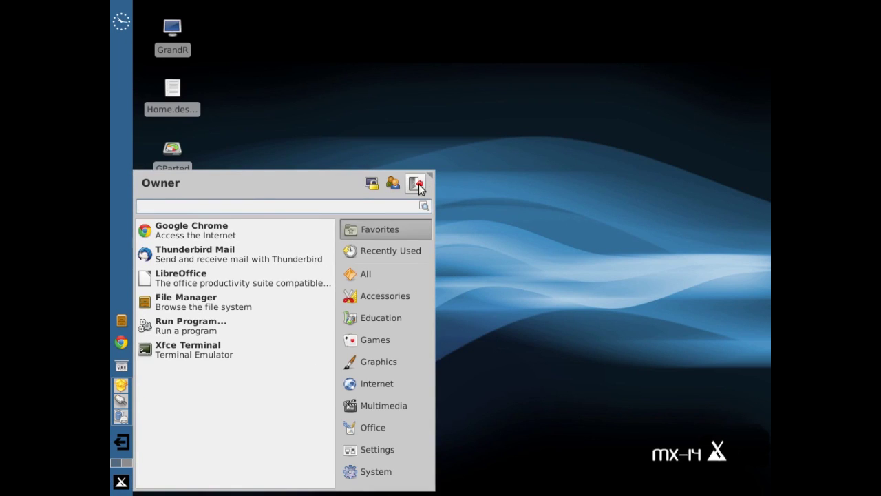
pyautogui.click(416, 184)
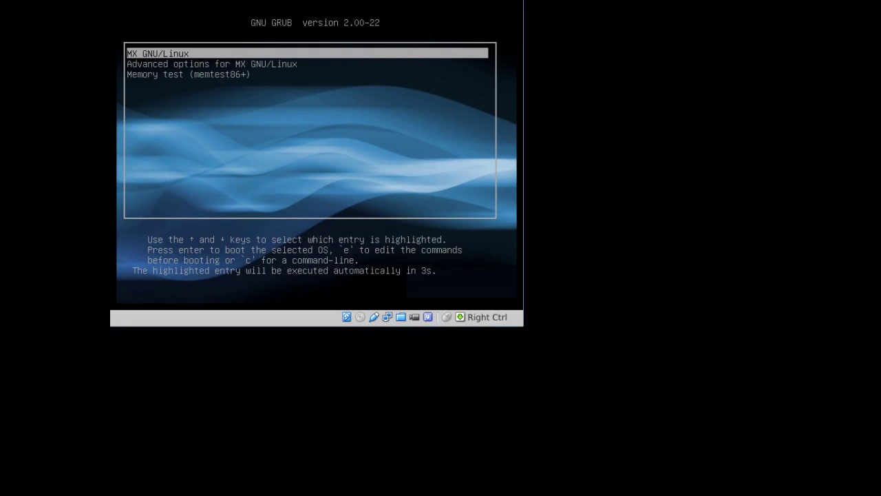
# Boot MX GNU/Linux from GRUB and log in with another user's name and password
pyautogui.press('Return')
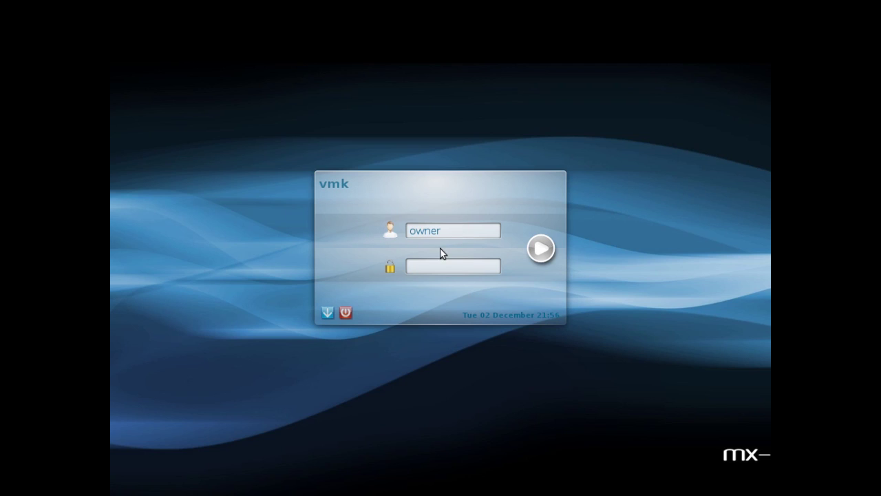
pyautogui.click(464, 231)
pyautogui.press('BackSpace')
pyautogui.press('BackSpace')
pyautogui.press('BackSpace')
pyautogui.press('BackSpace')
pyautogui.press('BackSpace')
pyautogui.write('test')
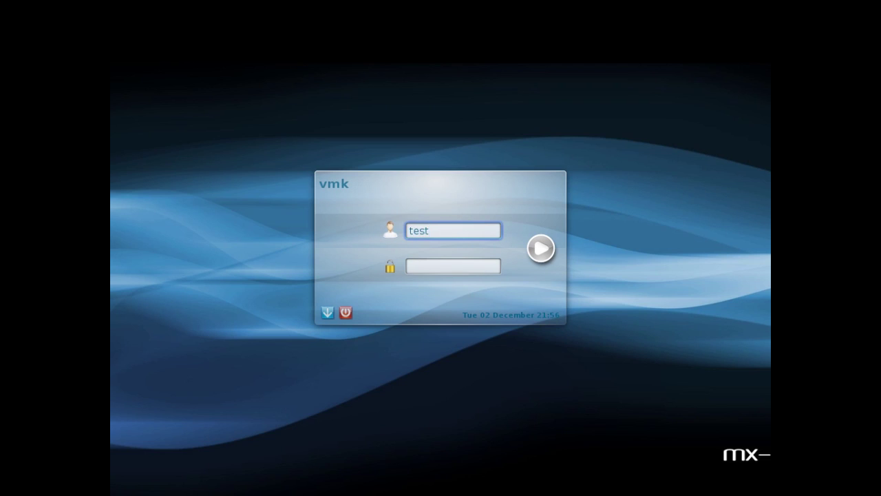
pyautogui.write('te')
pyautogui.press('BackSpace')
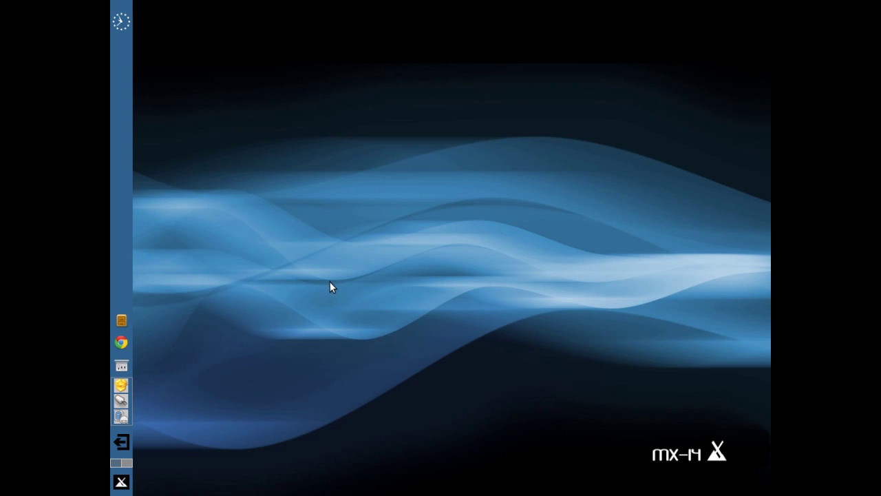
# Log out, log back in to a KDE Plasma Workspace session, and launch Dolphin
pyautogui.click(121, 443)
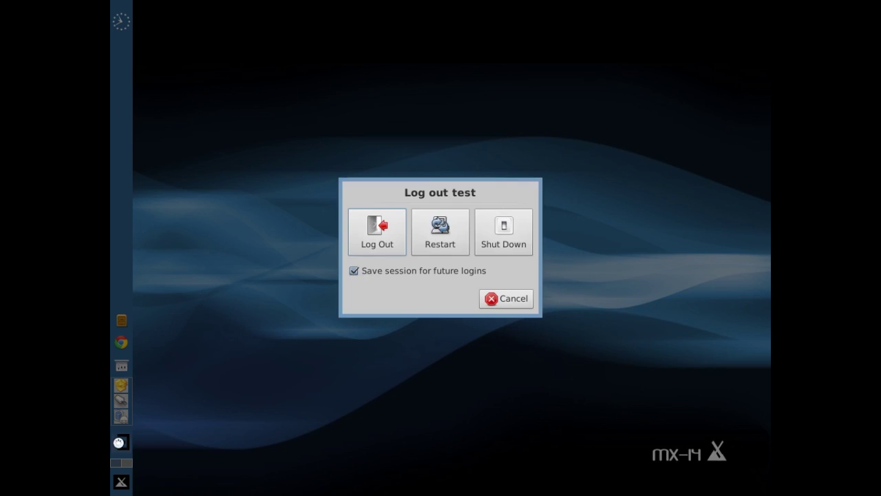
pyautogui.click(377, 233)
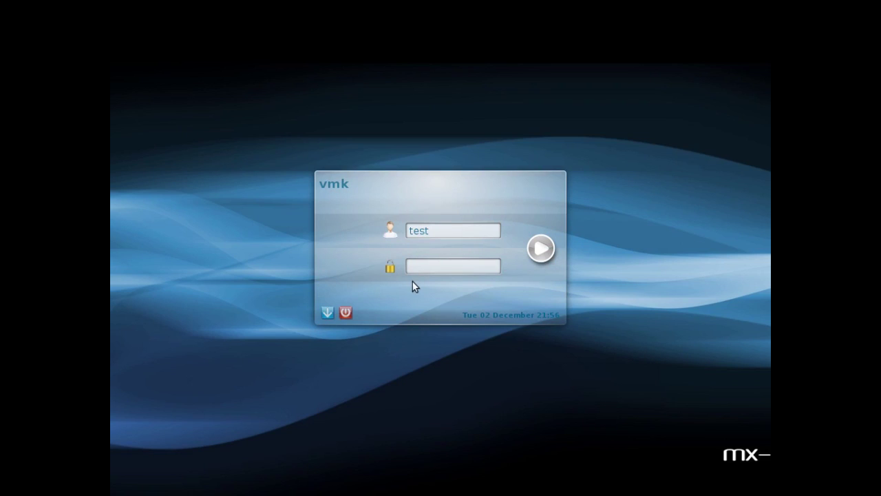
pyautogui.click(328, 313)
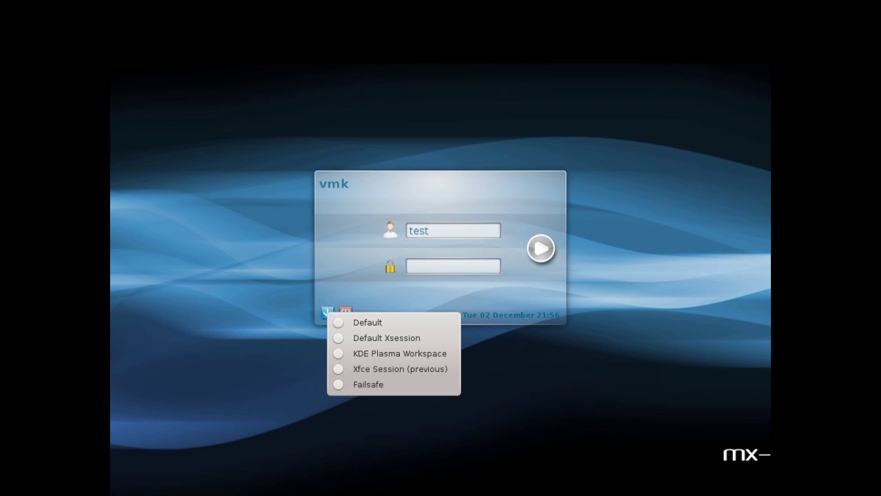
pyautogui.click(358, 351)
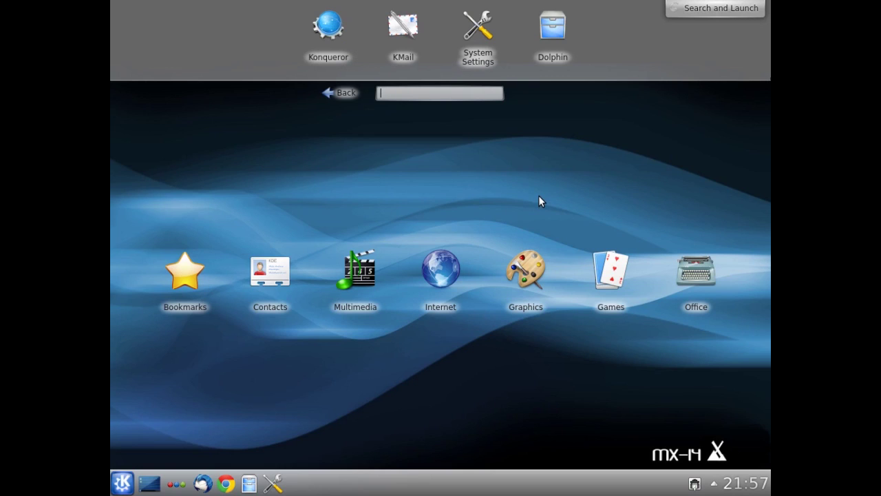
pyautogui.click(556, 55)
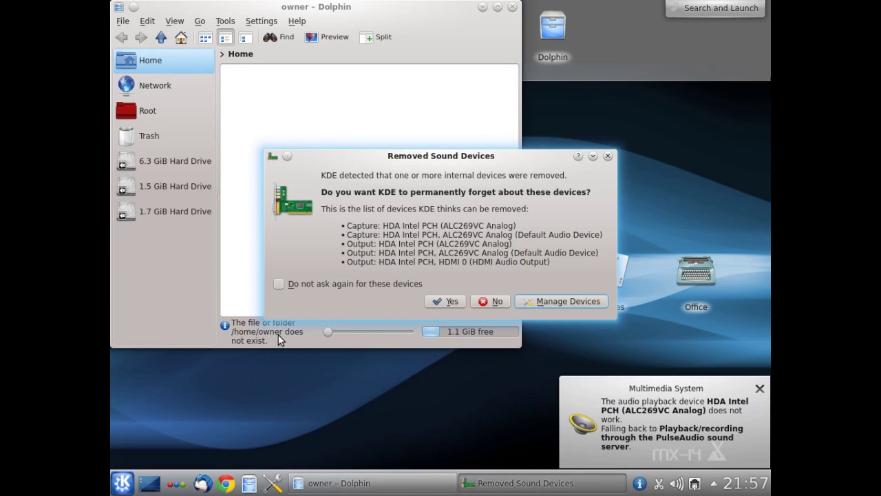
# Forget the removed sound devices, set Dolphin's startup location to file:///home/test, then close Dolphin
pyautogui.click(284, 284)
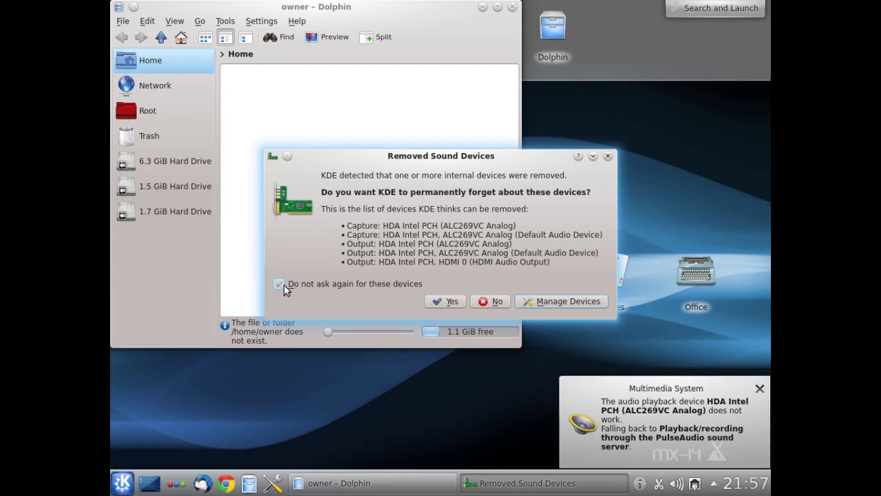
pyautogui.click(445, 301)
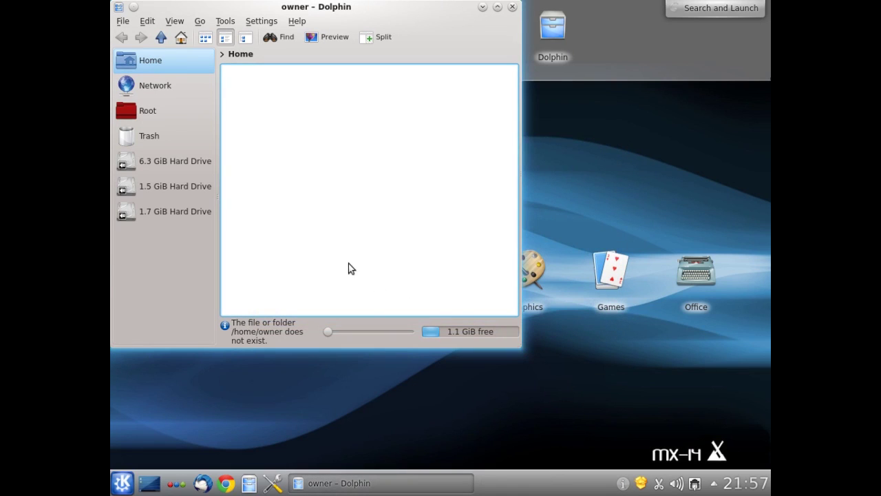
pyautogui.click(259, 22)
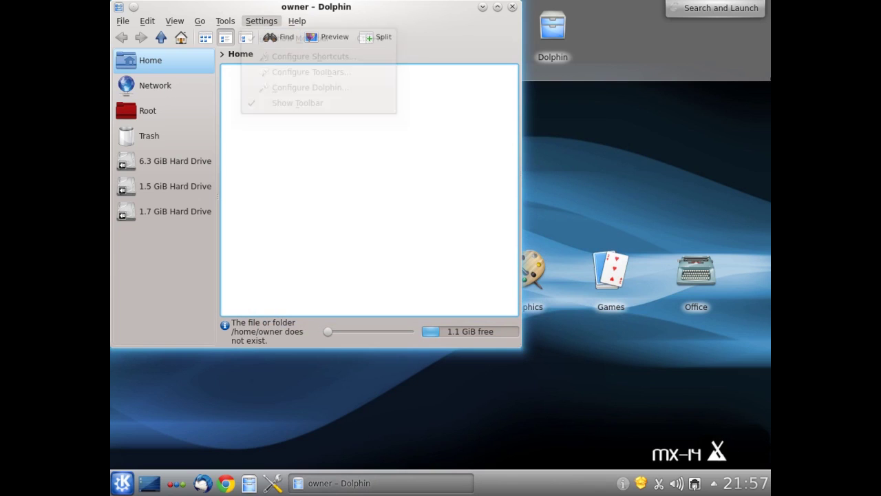
pyautogui.click(298, 86)
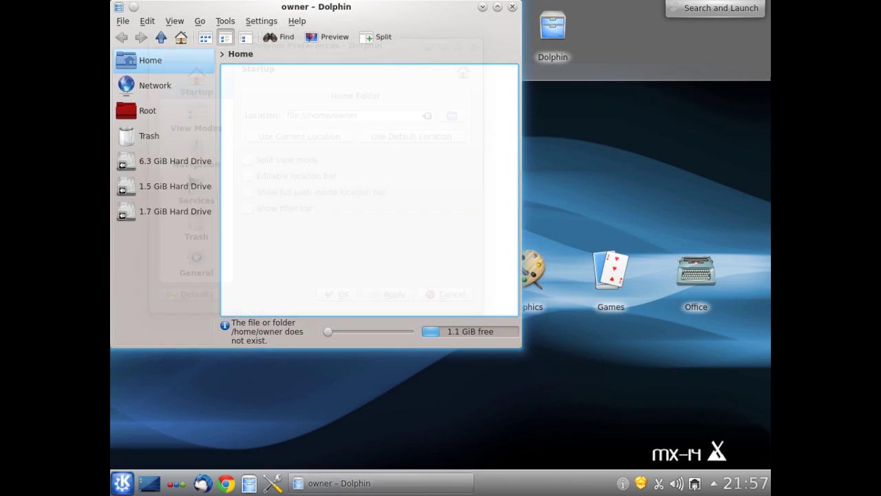
pyautogui.click(367, 115)
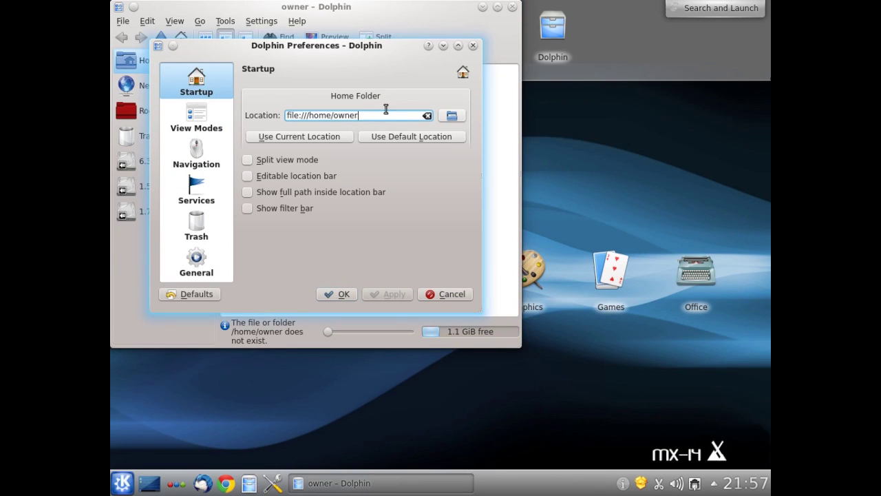
pyautogui.press('BackSpace')
pyautogui.press('BackSpace')
pyautogui.press('BackSpace')
pyautogui.press('BackSpace')
pyautogui.press('BackSpace')
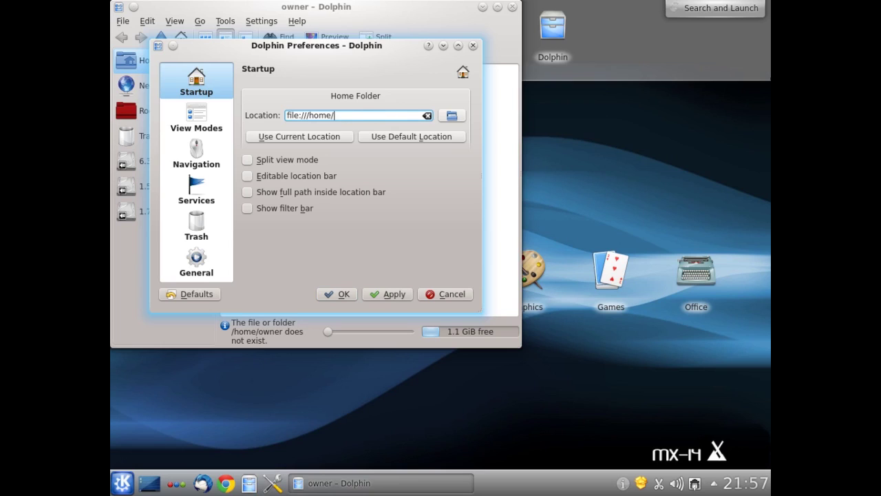
pyautogui.write('test')
pyautogui.click(394, 294)
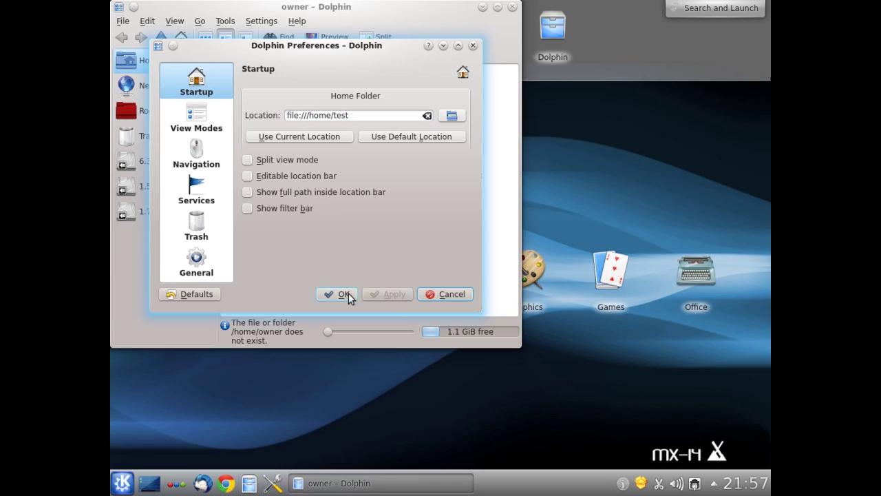
pyautogui.click(338, 294)
pyautogui.click(512, 7)
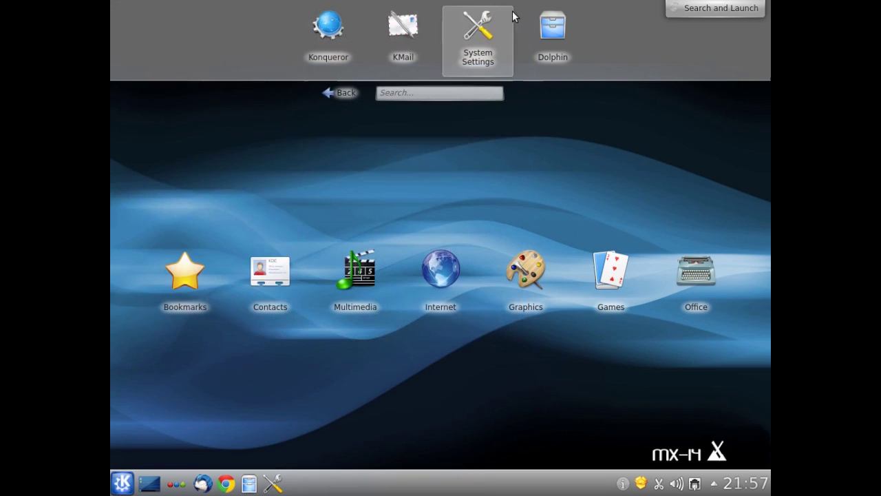
# Reopen Dolphin, edit the Home place's location to /home/test, and open Home to verify
pyautogui.click(559, 33)
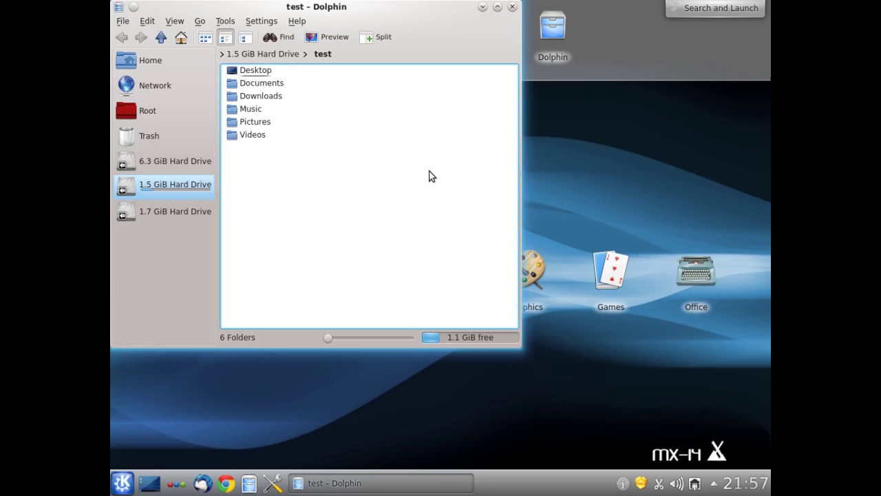
pyautogui.click(153, 62)
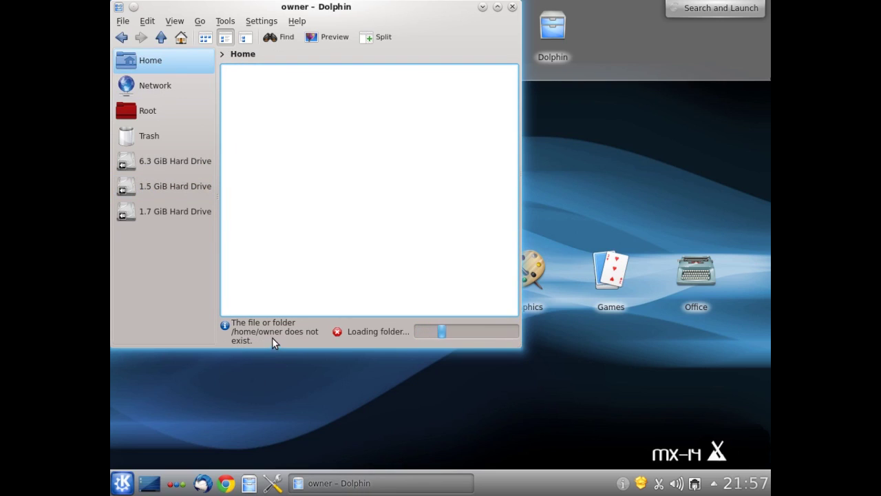
pyautogui.rightClick(157, 62)
pyautogui.click(208, 88)
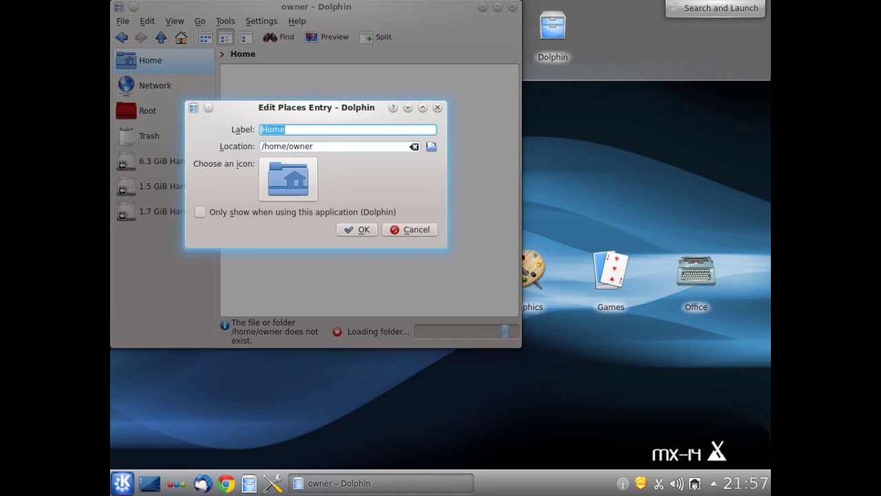
pyautogui.click(336, 146)
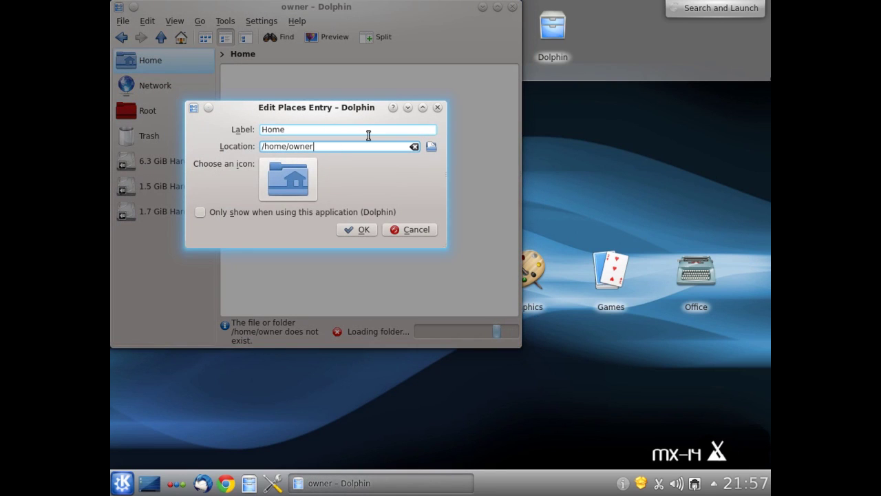
pyautogui.press('BackSpace')
pyautogui.press('BackSpace')
pyautogui.press('BackSpace')
pyautogui.press('BackSpace')
pyautogui.press('BackSpace')
pyautogui.write('test')
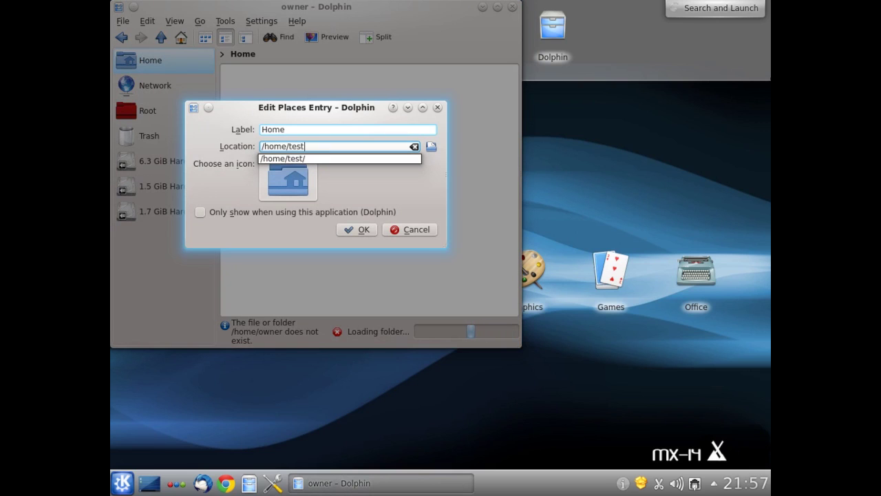
pyautogui.click(361, 229)
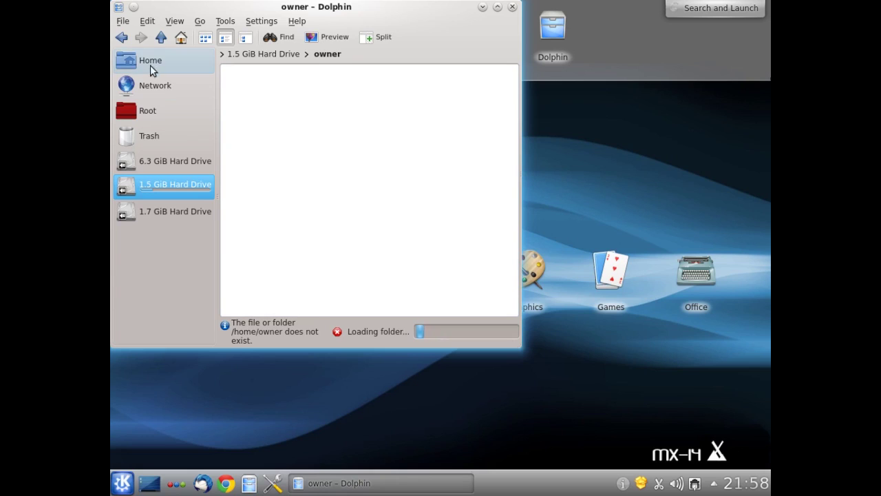
pyautogui.click(153, 62)
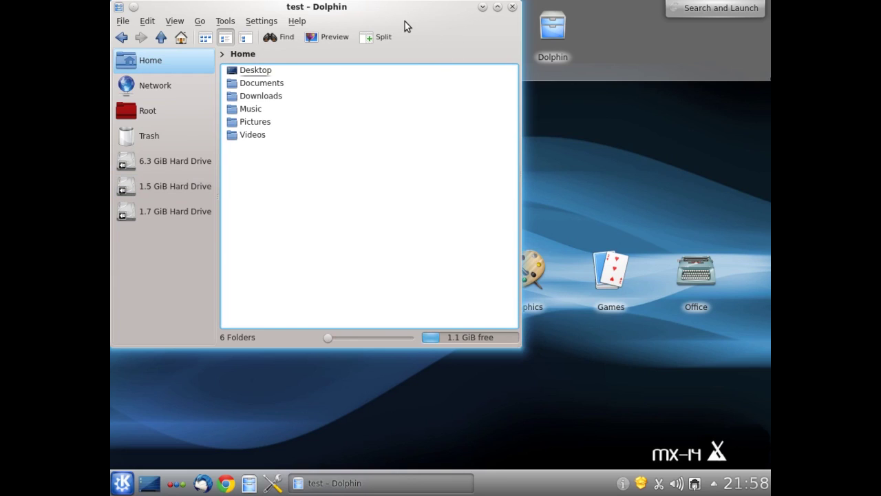
# Reopen Dolphin at Home and maximize the window
pyautogui.moveTo(389, 13); pyautogui.dragTo(479, 38)
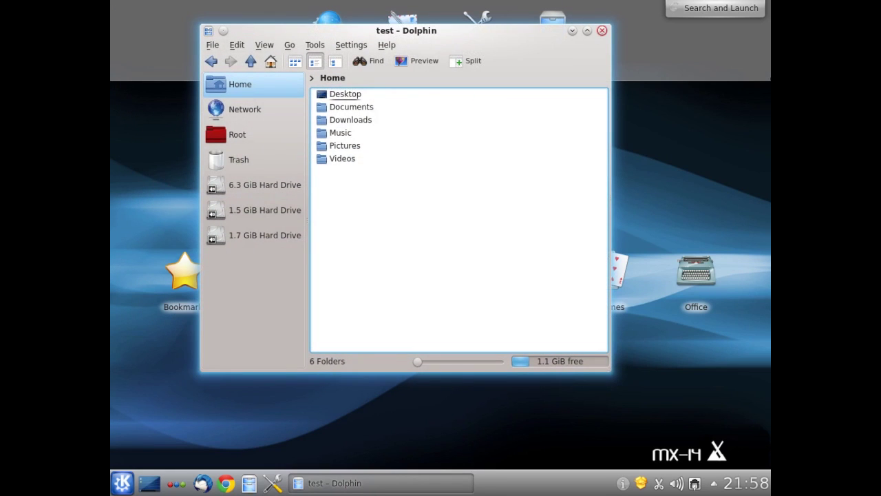
pyautogui.click(602, 30)
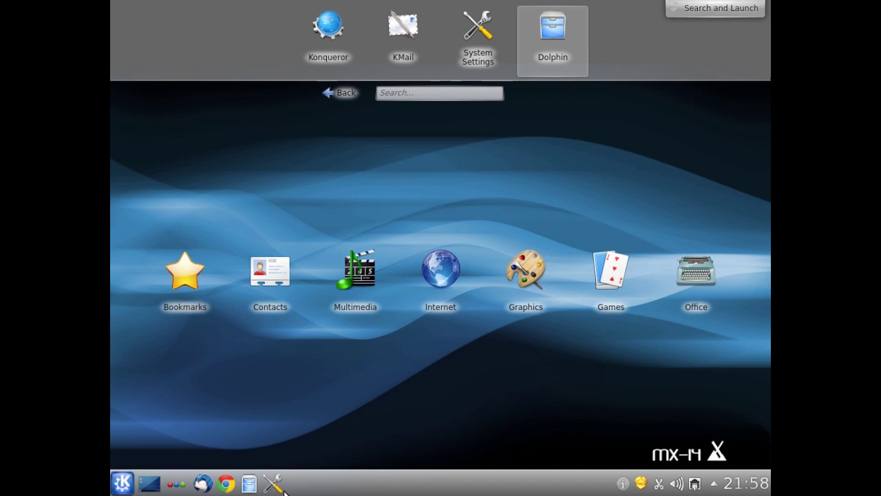
pyautogui.click(248, 483)
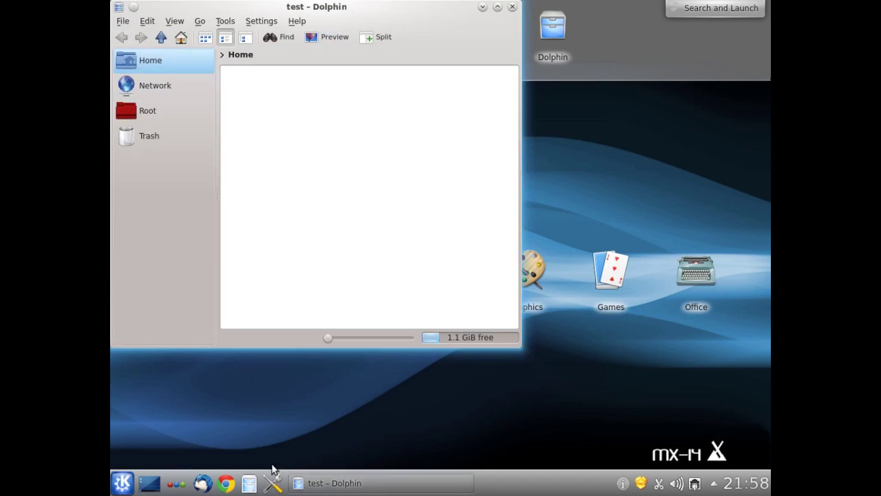
pyautogui.click(496, 7)
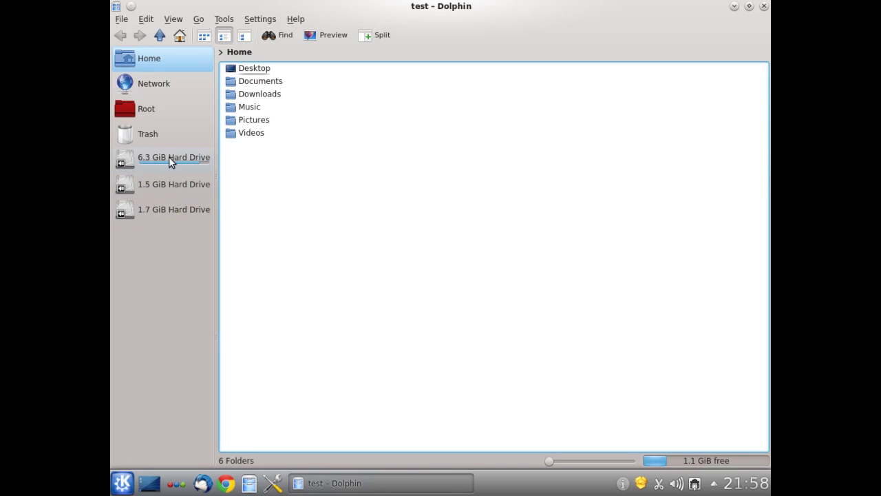
# Browse Root, the 1.7 GiB and 1.5 GiB hard drives and the Systemback folder, then close Dolphin
pyautogui.click(151, 109)
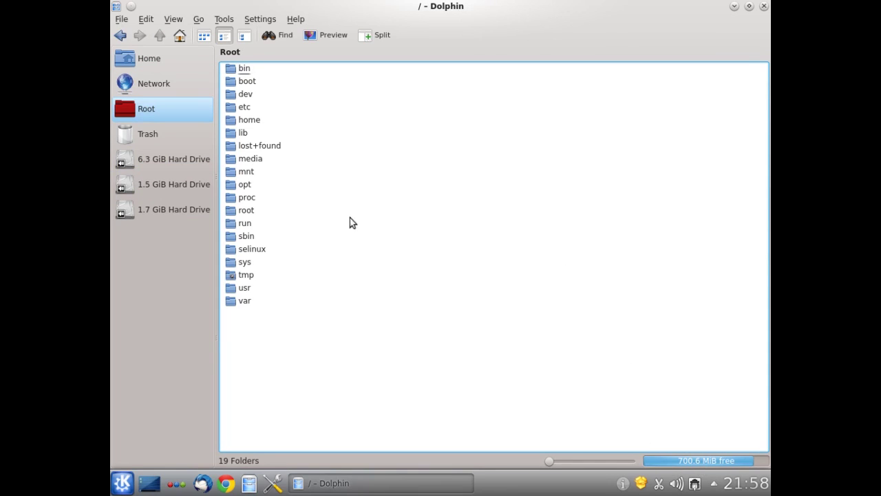
pyautogui.click(178, 209)
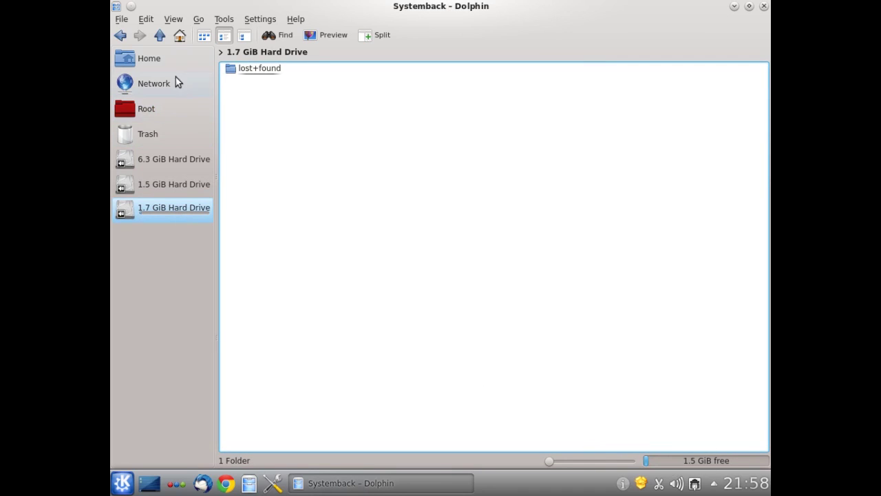
pyautogui.click(180, 35)
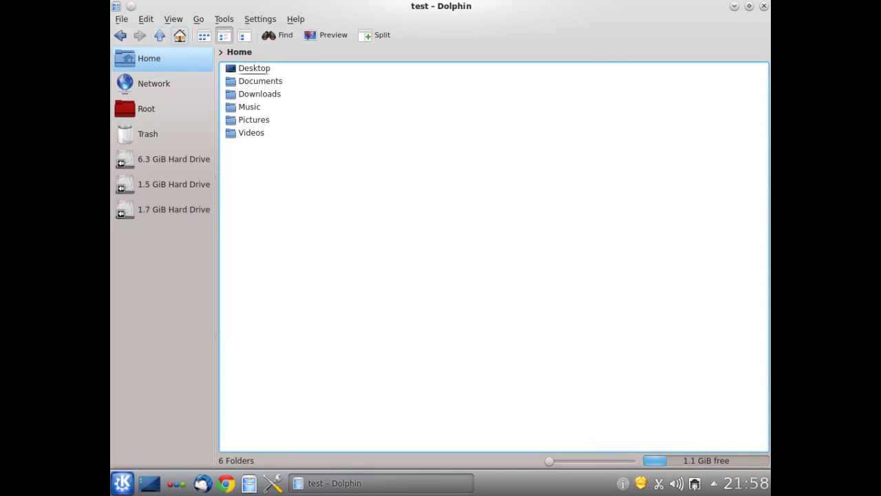
pyautogui.click(173, 184)
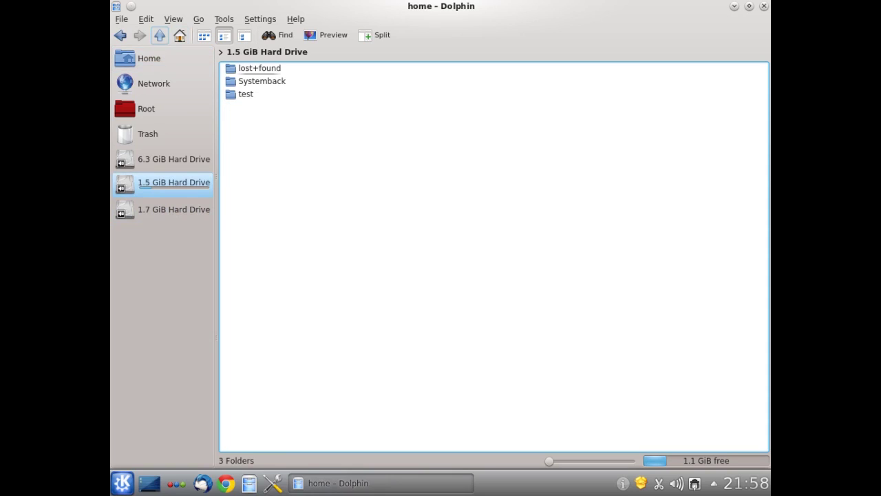
pyautogui.click(260, 84)
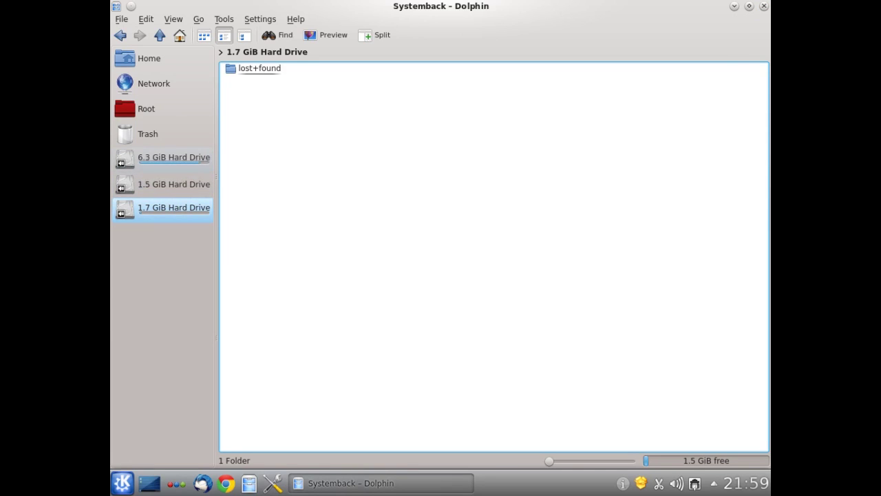
pyautogui.click(764, 7)
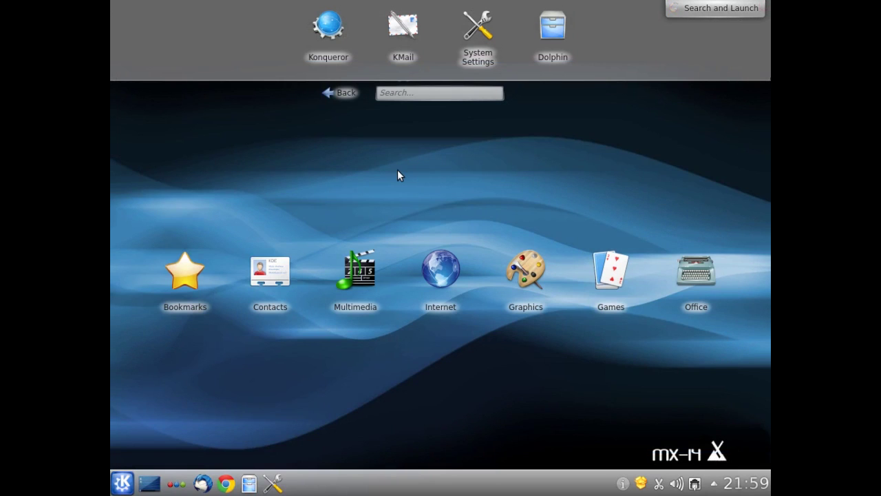
# Search the Kickoff launcher for Systemback and start Systemback-Qt4, authenticating with the administrator password
pyautogui.click(122, 484)
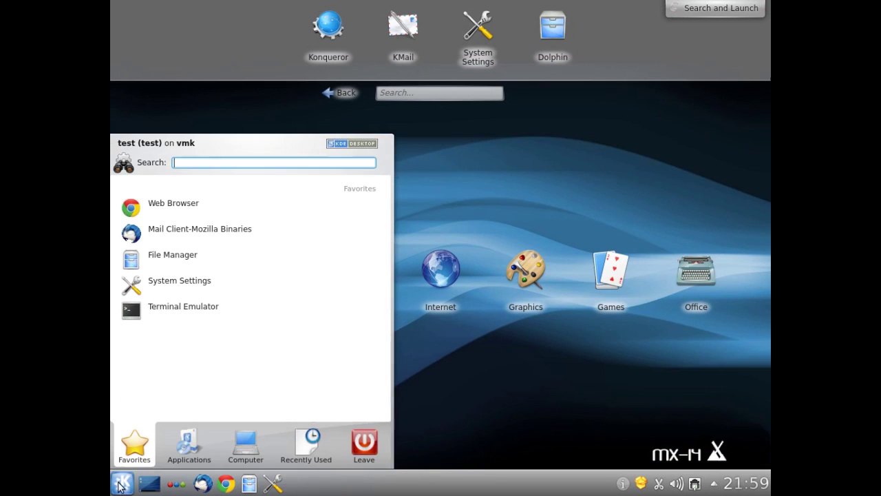
pyautogui.write('systemback')
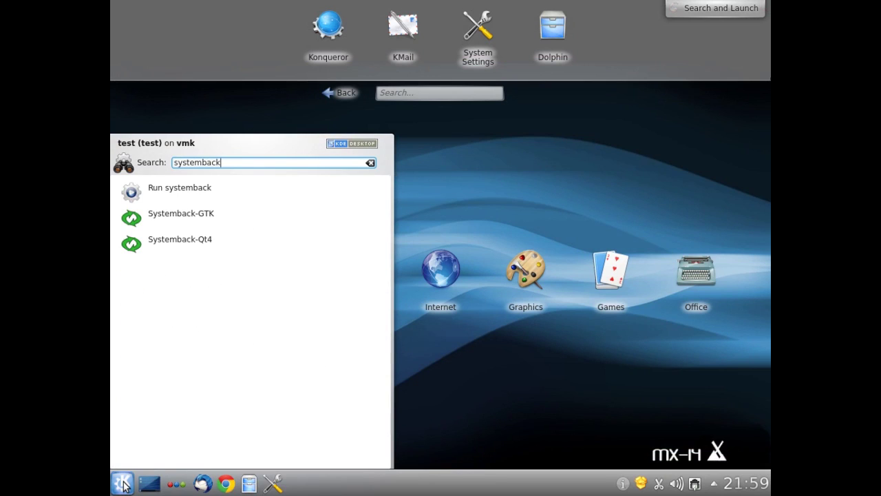
pyautogui.click(123, 484)
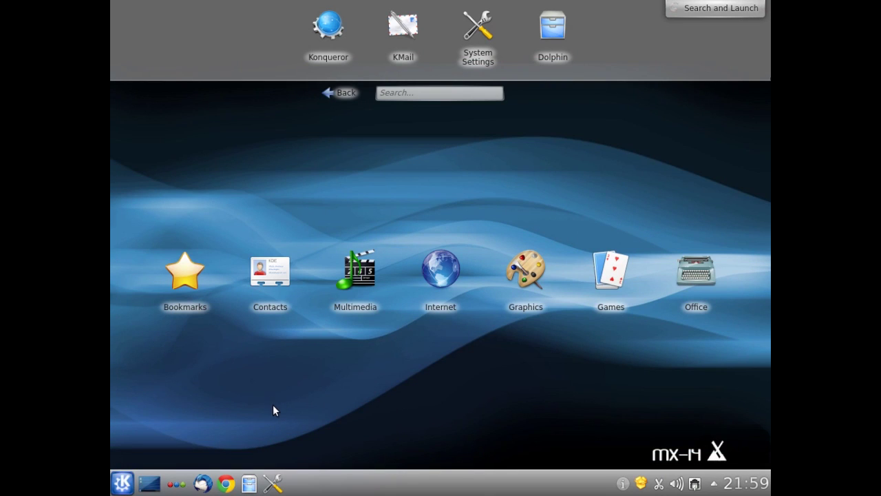
pyautogui.click(122, 483)
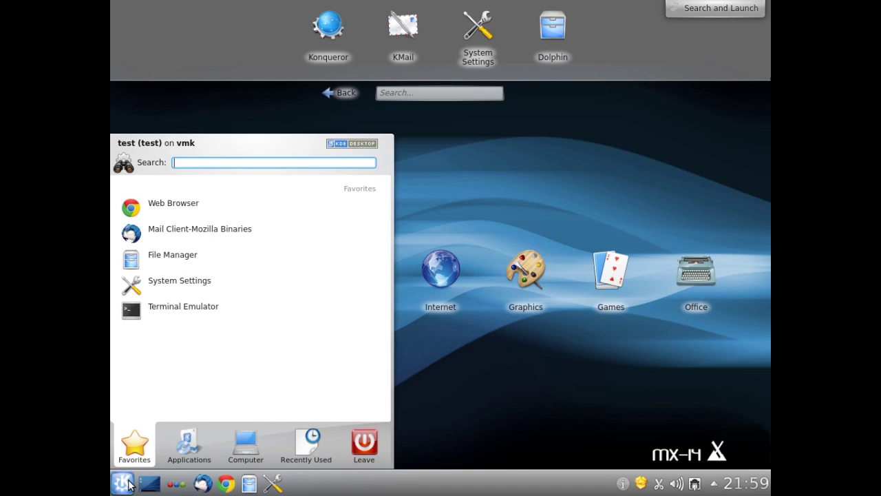
pyautogui.write('system')
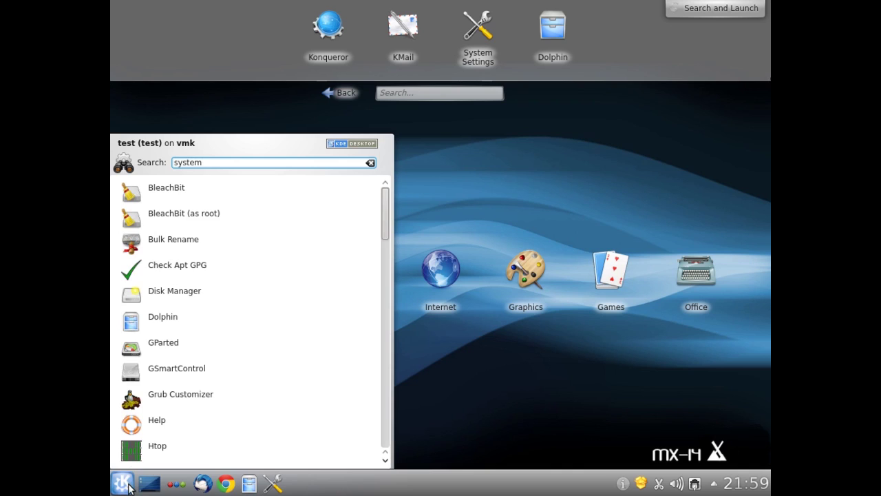
pyautogui.write('b')
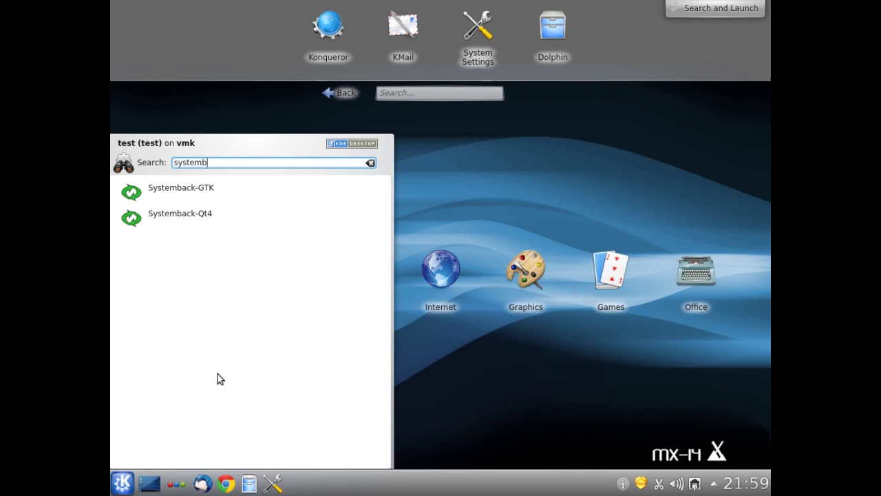
pyautogui.click(193, 222)
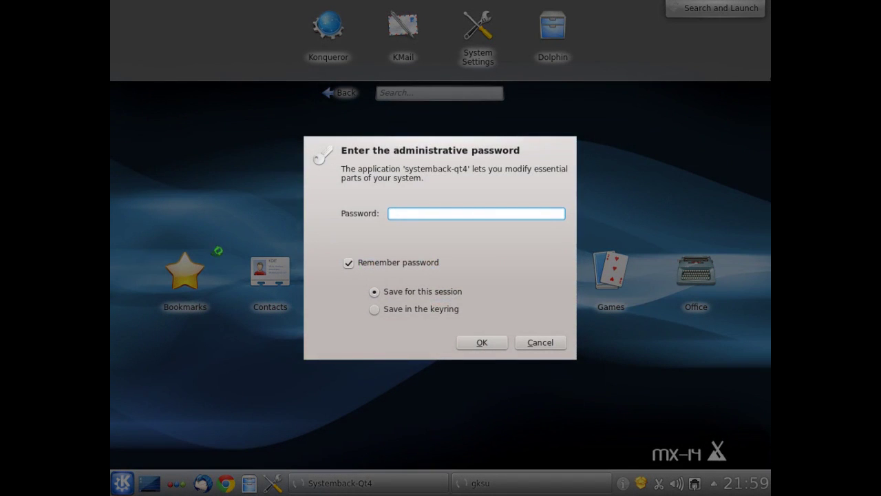
pyautogui.write('root')
pyautogui.press('Return')
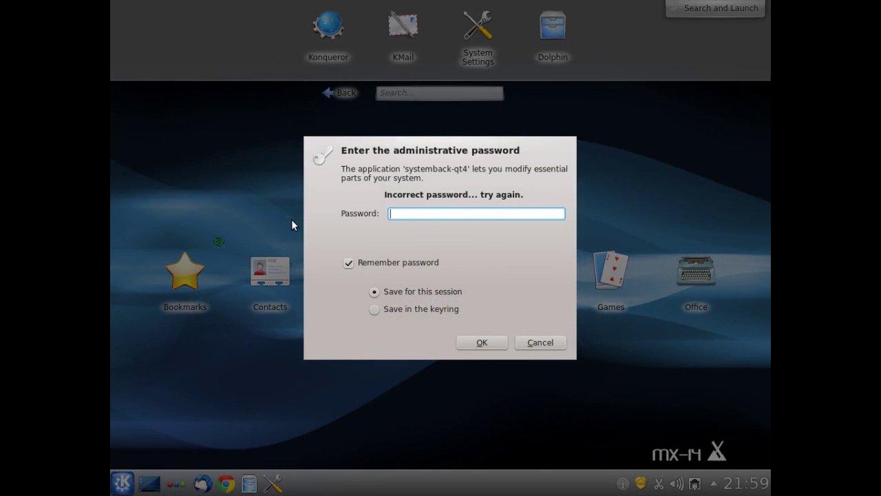
pyautogui.write('root')
pyautogui.press('Return')
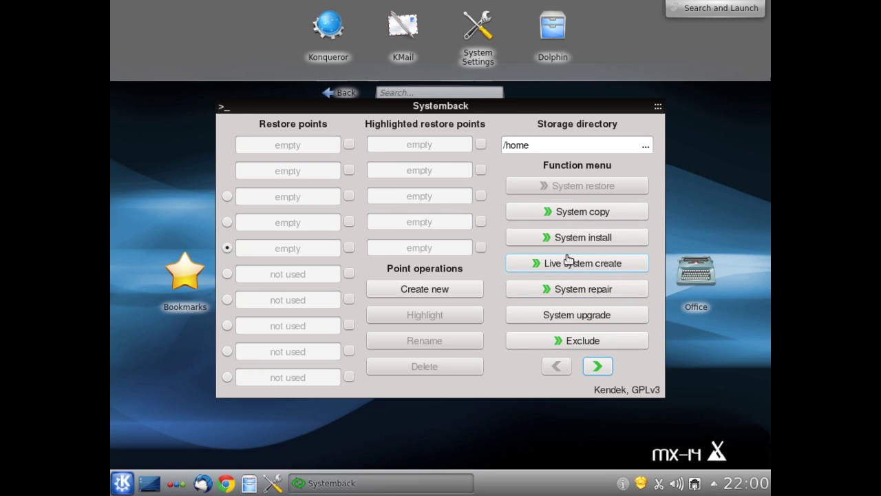
# Close the Systemback main window after reviewing its storage directory and empty restore points
pyautogui.click(651, 113)
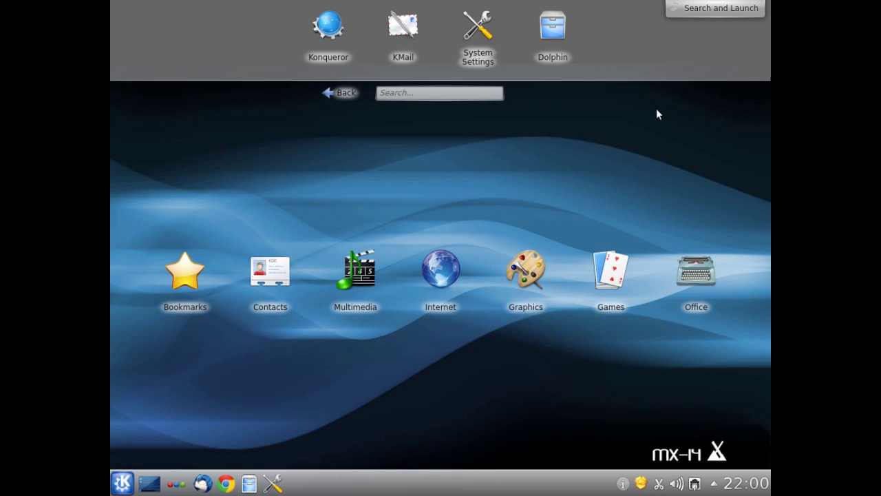